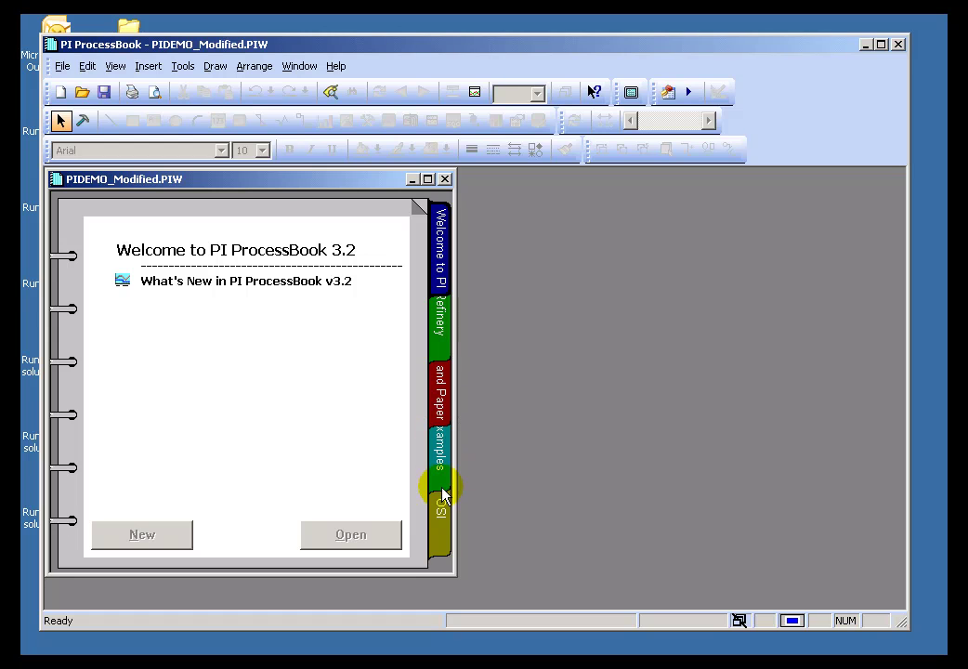
Open the PI Expression Data Sets example display from the Examples page
left_click(440, 426)
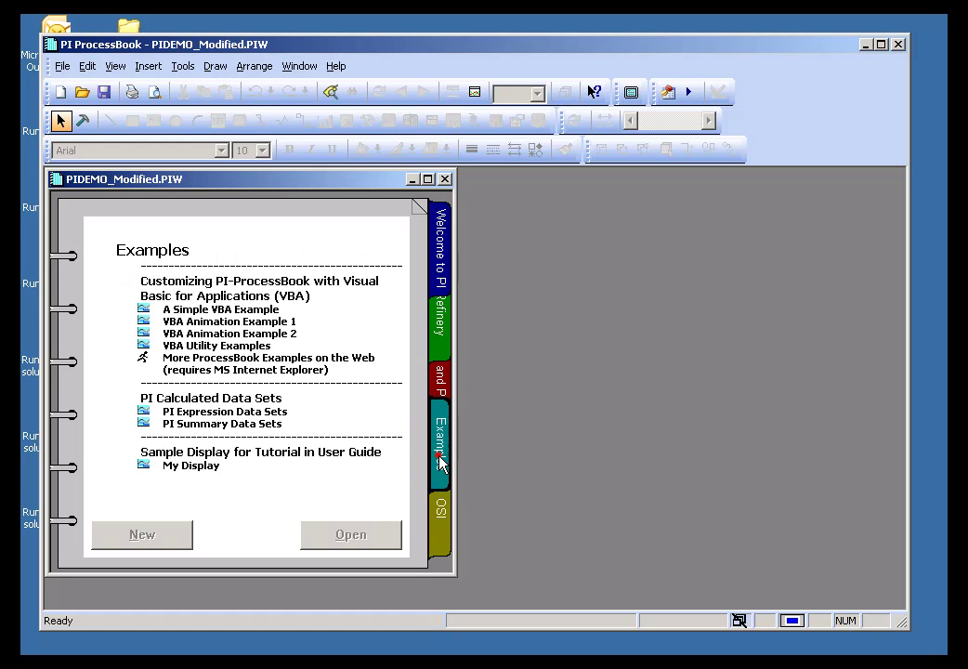
left_click(209, 414)
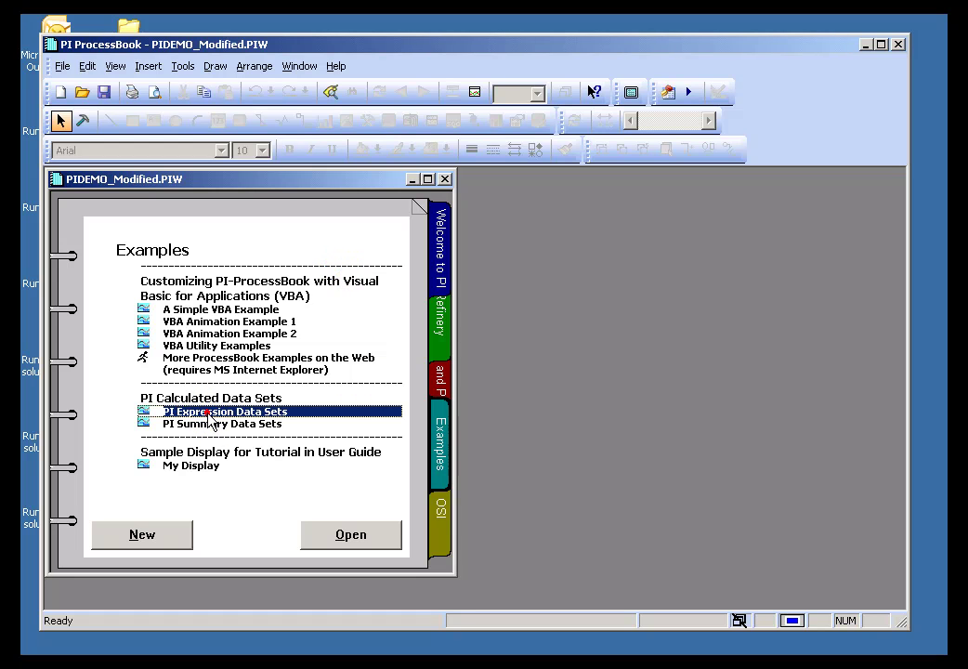
left_click(156, 542)
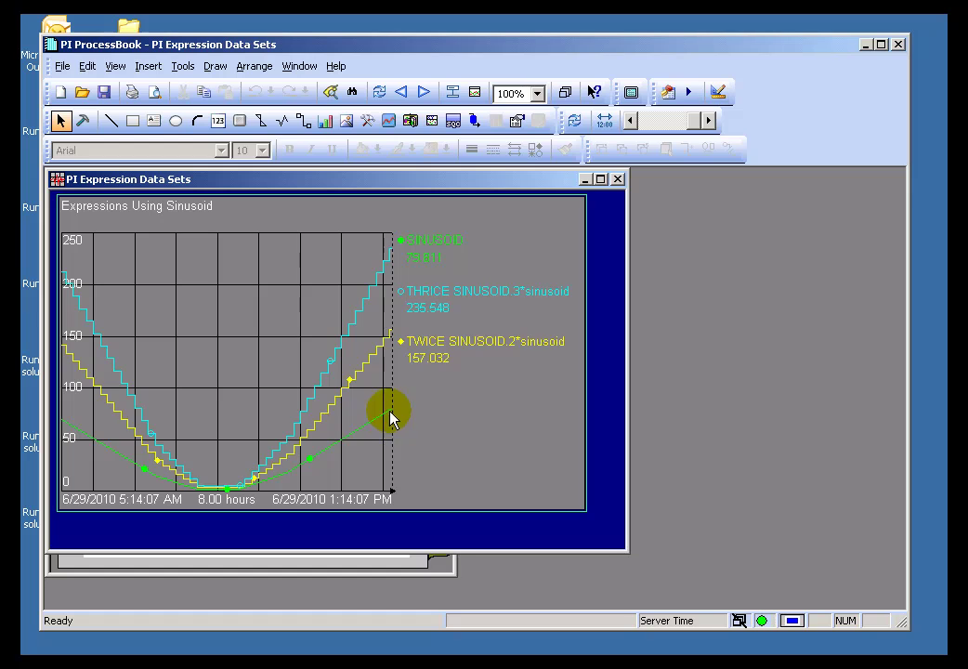
Highlight the SINUSOID, THRICE SINUSOID and TWICE SINUSOID traces in turn, then clear the emphasis
left_click(443, 244)
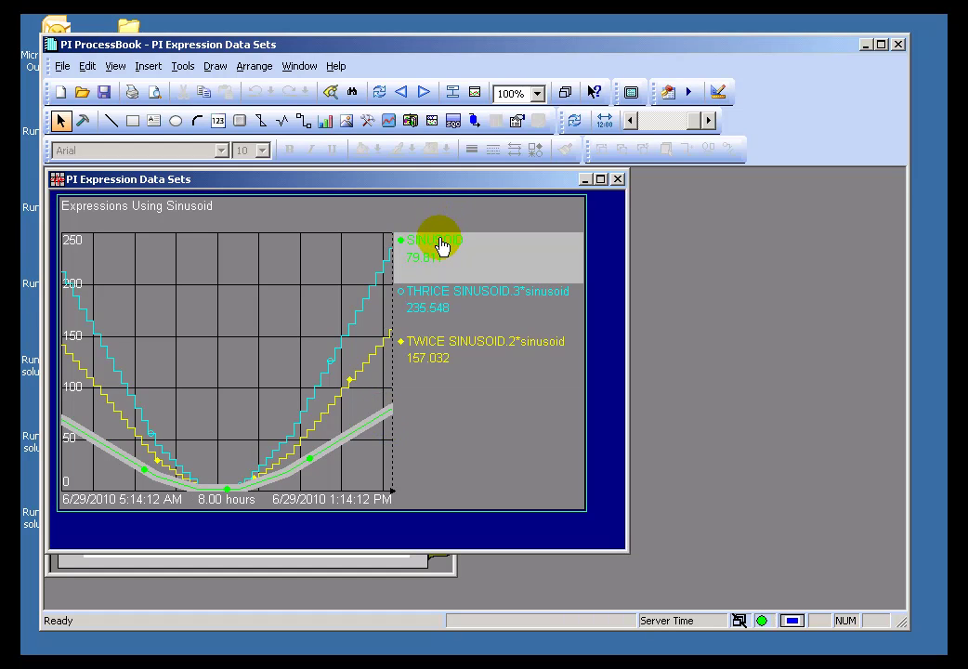
left_click(442, 299)
left_click(436, 358)
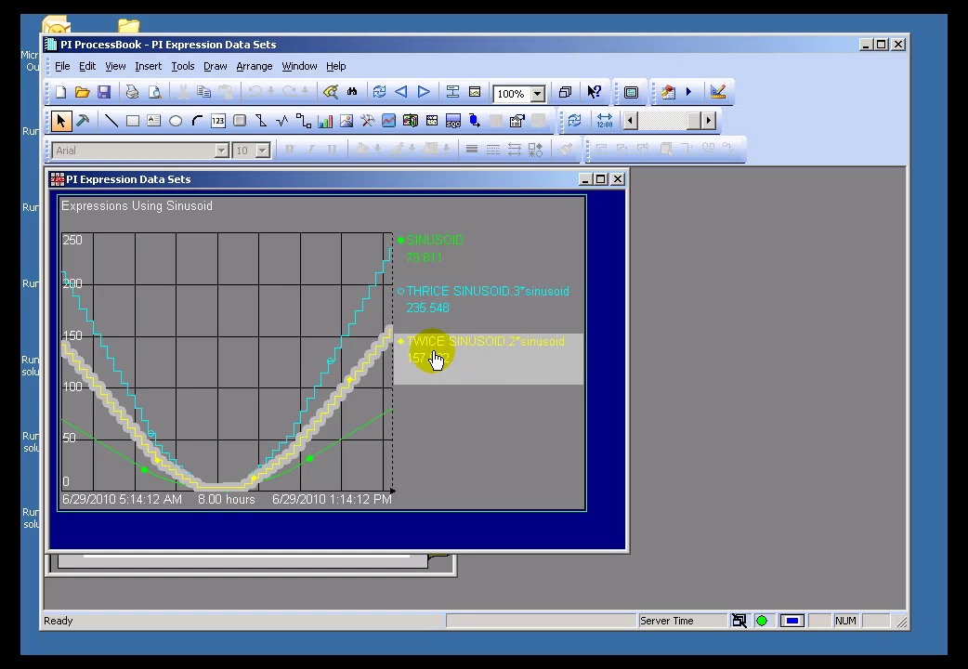
left_click(430, 305)
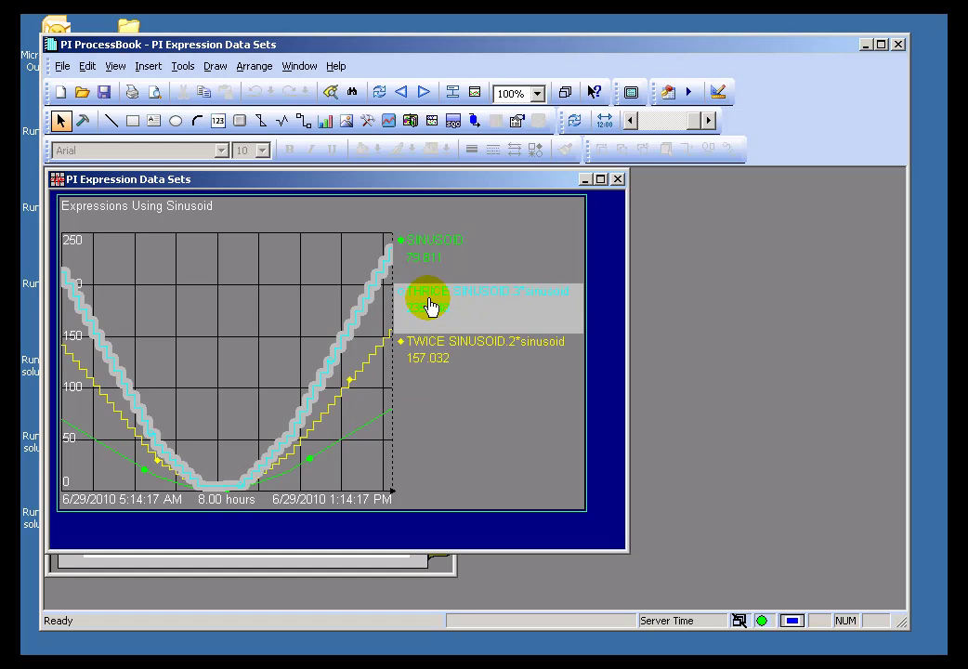
left_click(448, 212)
Shift the trend back sixteen hours, return to the current range, and close the display
left_click(401, 91)
left_click(402, 92)
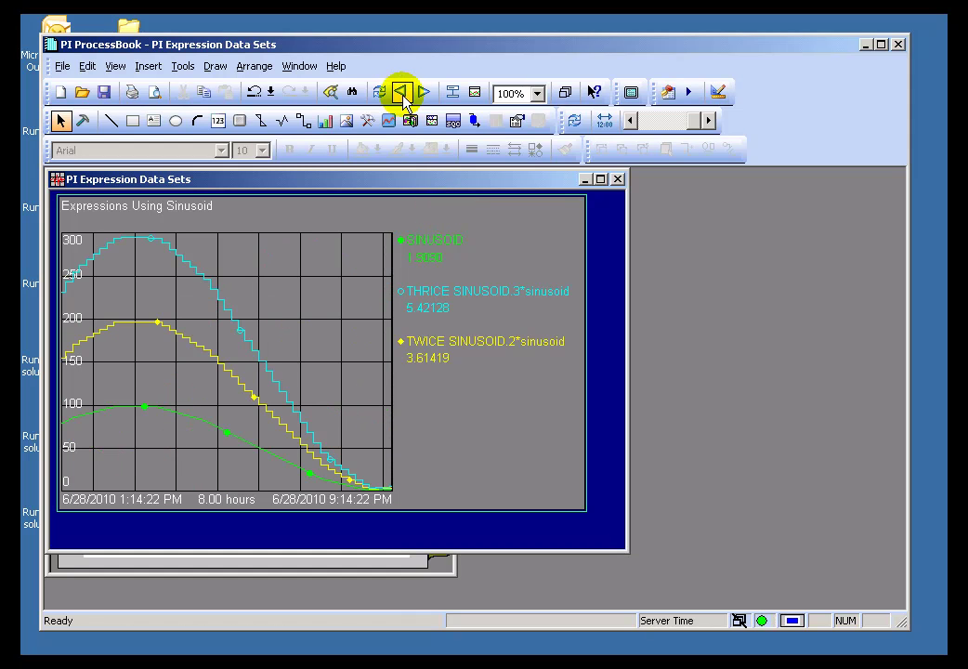
left_click(377, 94)
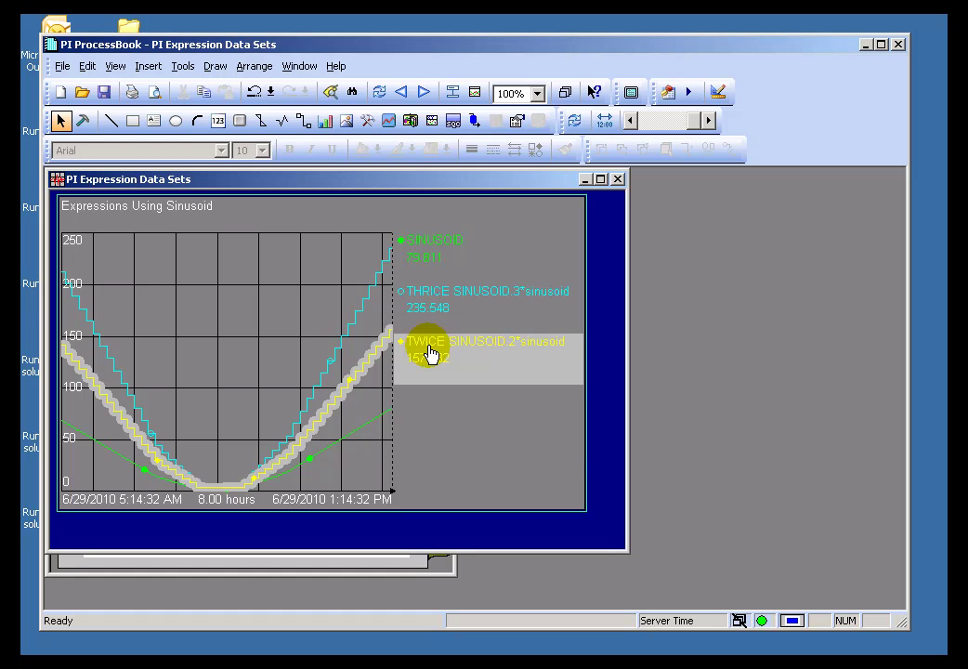
left_click(511, 218)
left_click(619, 180)
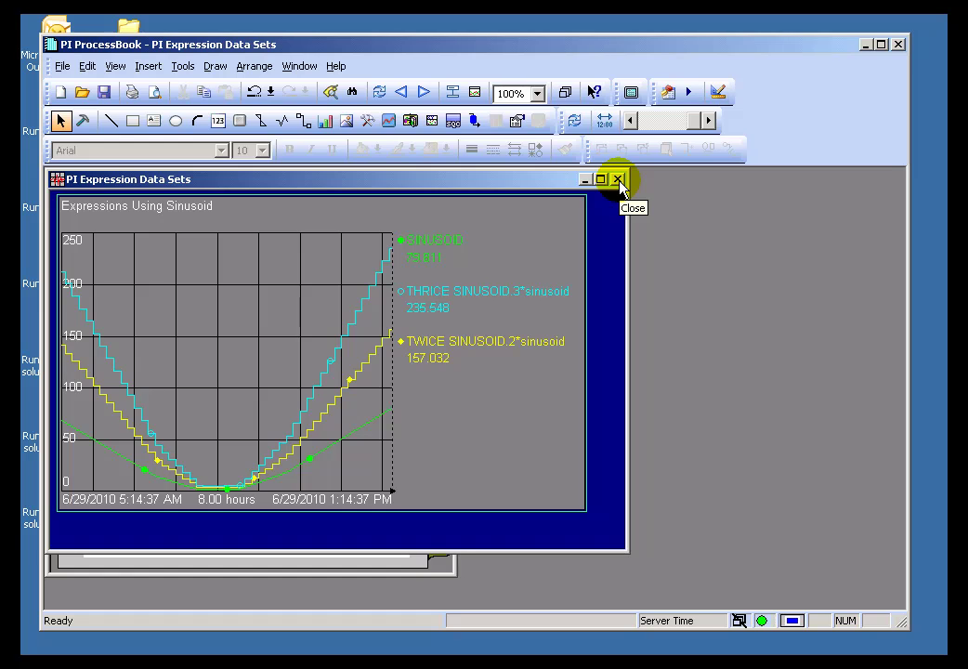
left_click(619, 181)
Open the PI Summary Data Sets display and zoom its trend to about one hour
key("Down")
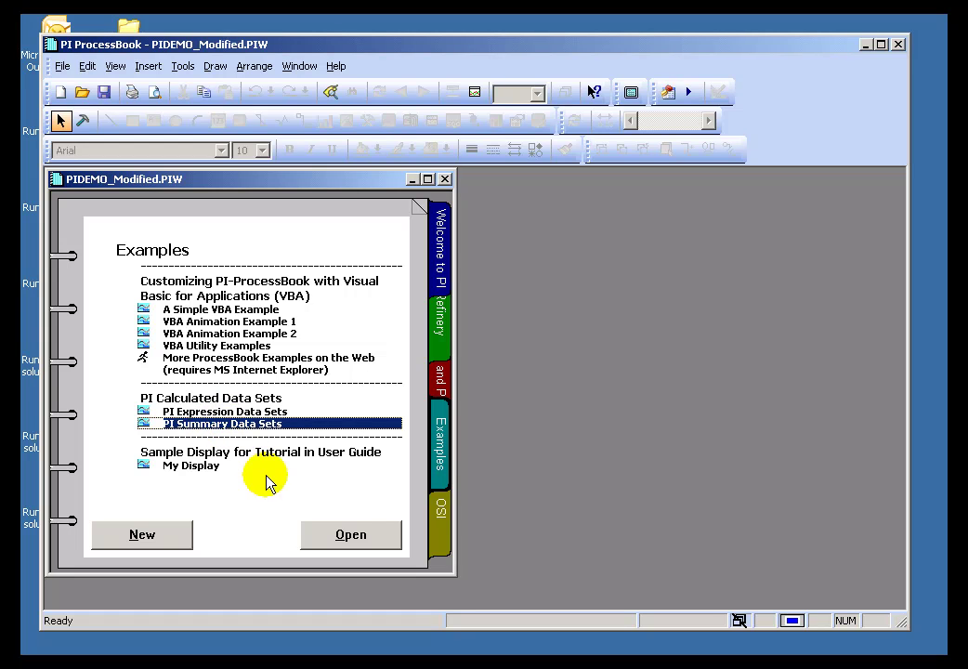
left_click(156, 539)
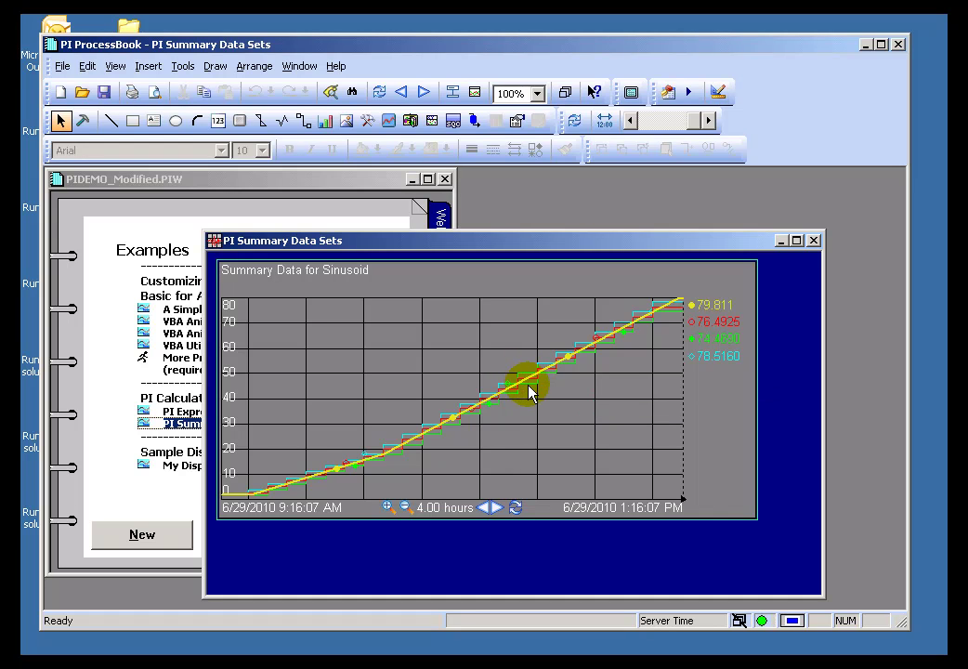
double_click(493, 365)
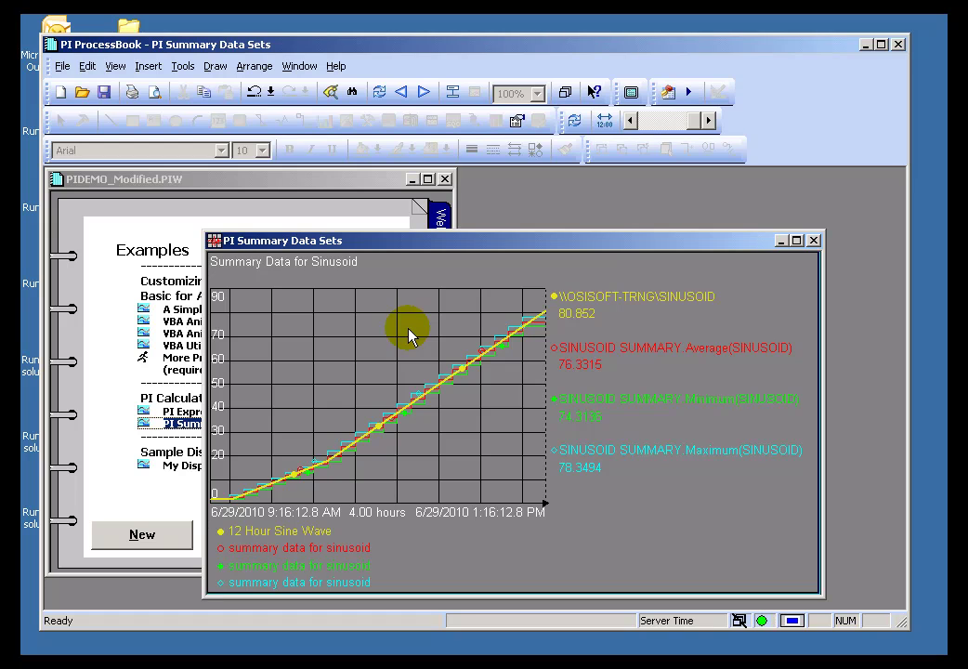
left_click_drag(409, 332, 497, 423)
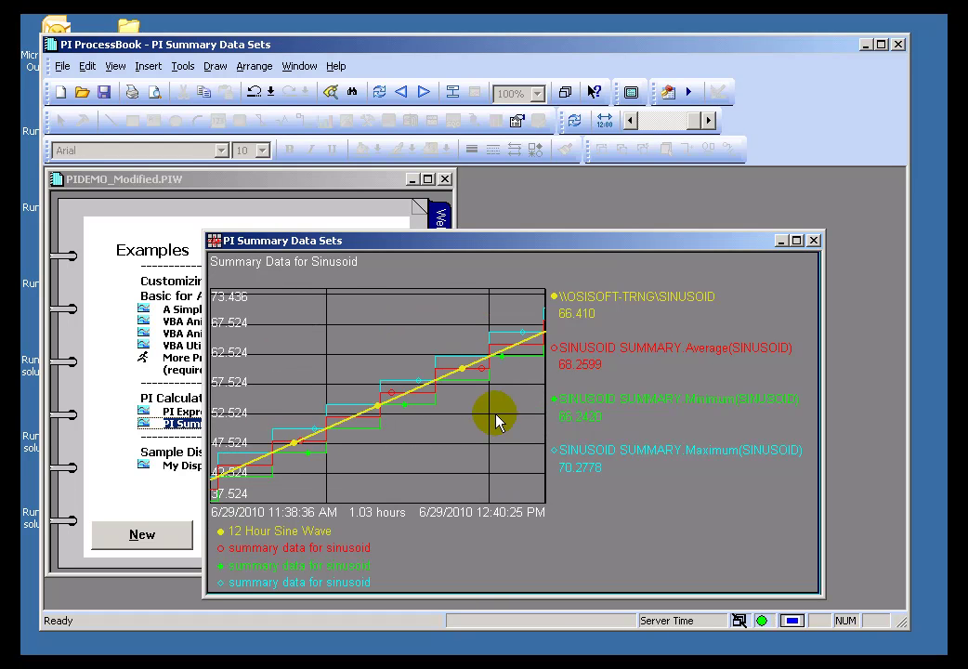
Highlight the SINUSOID and SINUSOID SUMMARY Average traces, clearing the emphasis after each
left_click(567, 316)
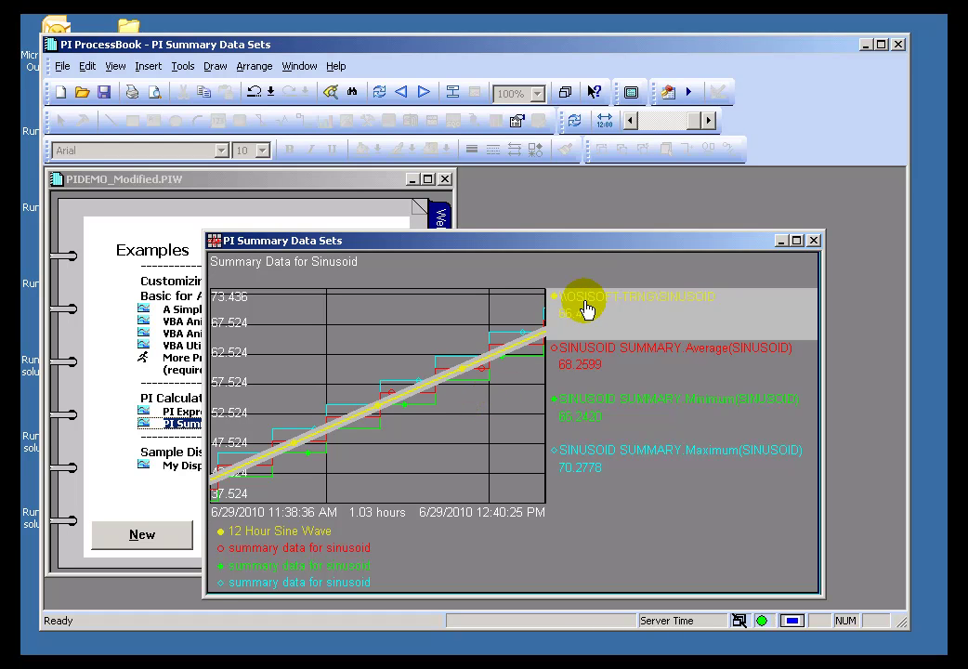
left_click(497, 380)
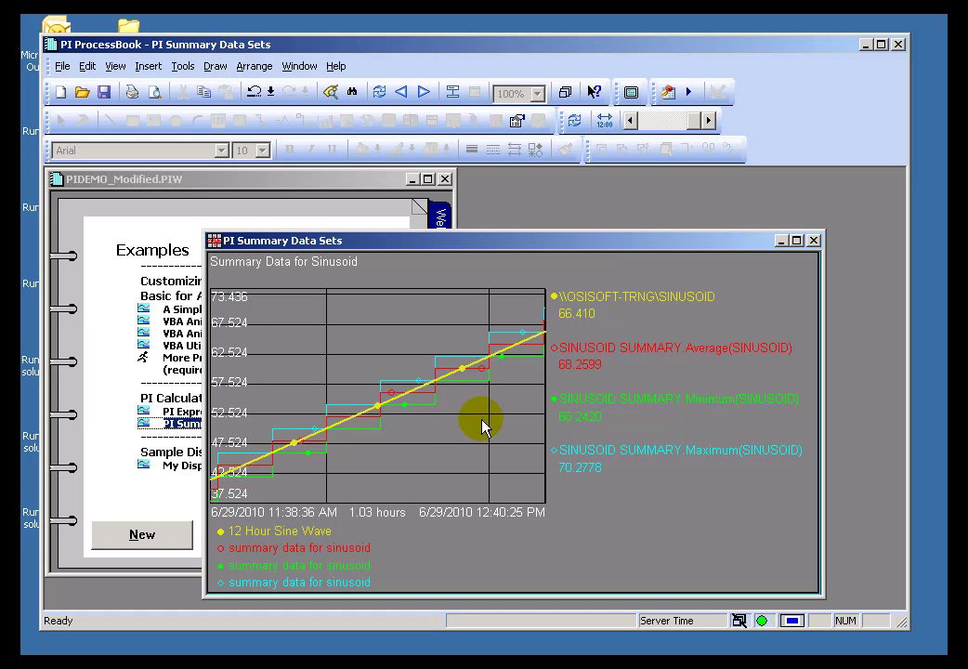
left_click(581, 359)
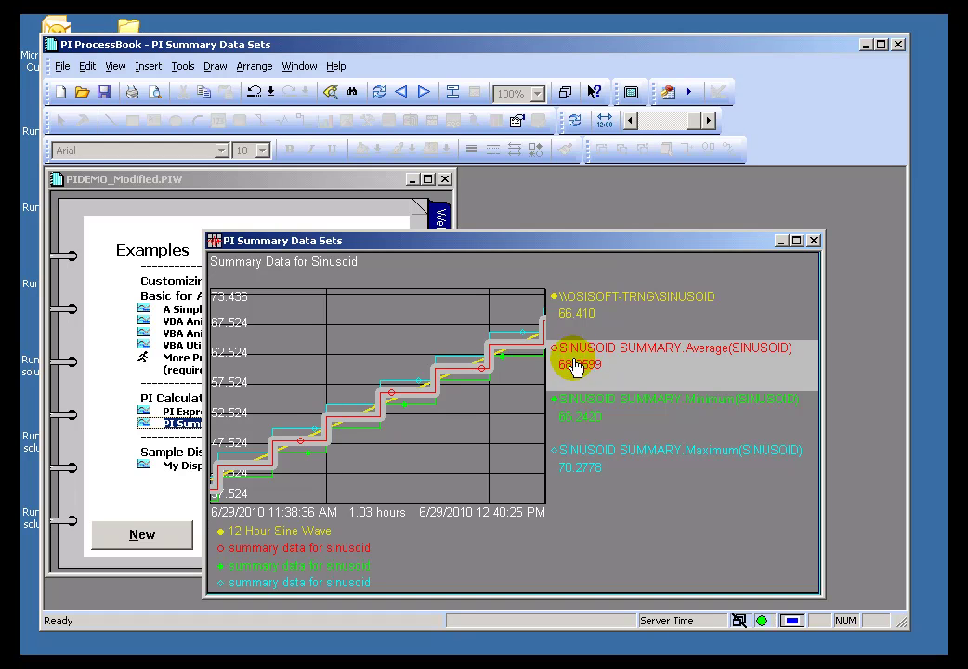
left_click(511, 404)
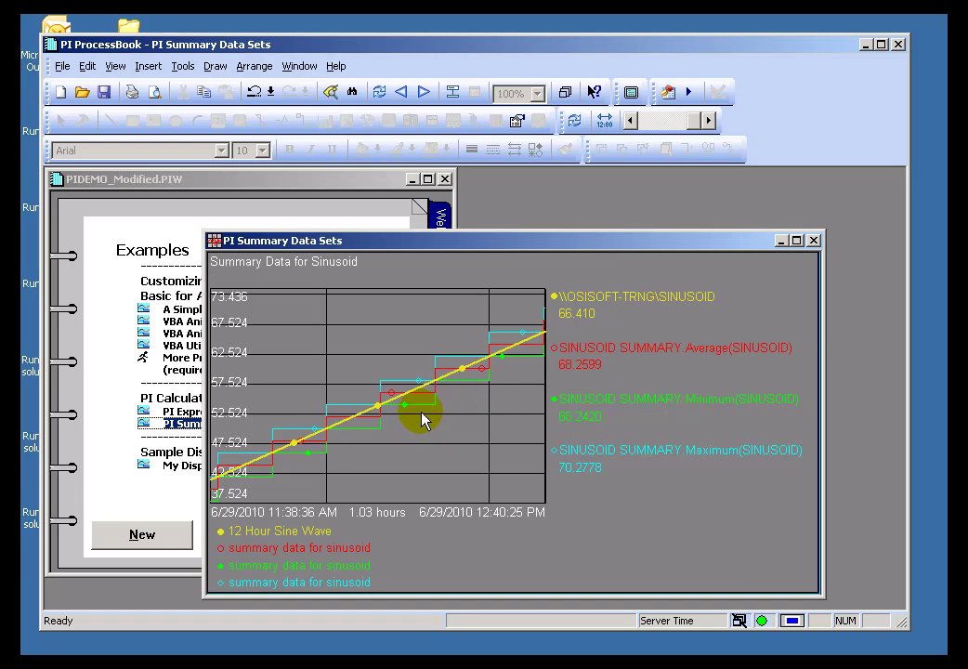
Zoom to about fifteen minutes, highlight the Average, Minimum and Maximum traces, then close the display
left_click_drag(370, 359, 448, 430)
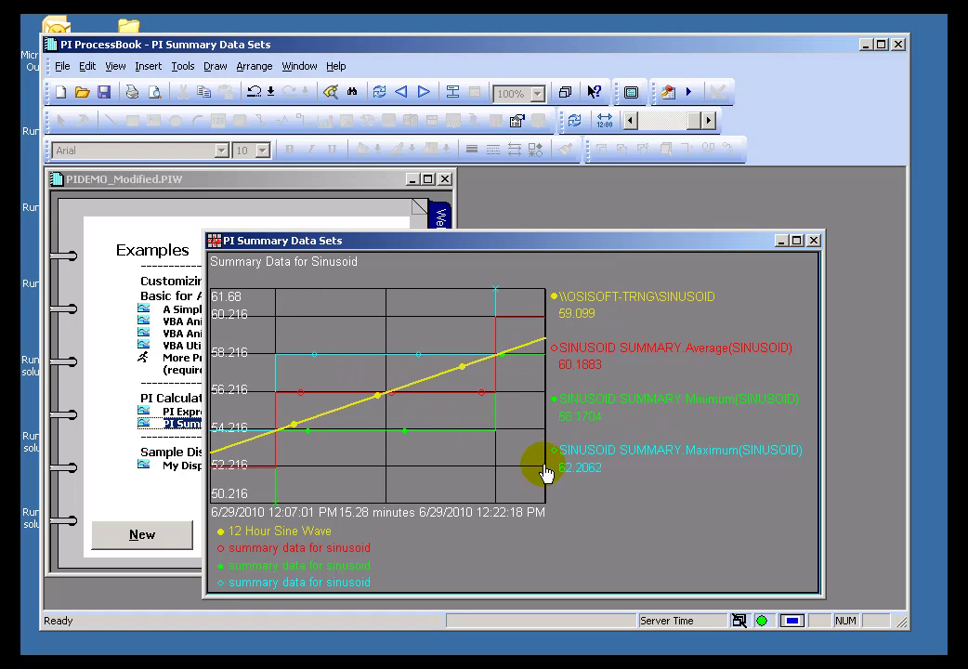
left_click(592, 389)
left_click(582, 366)
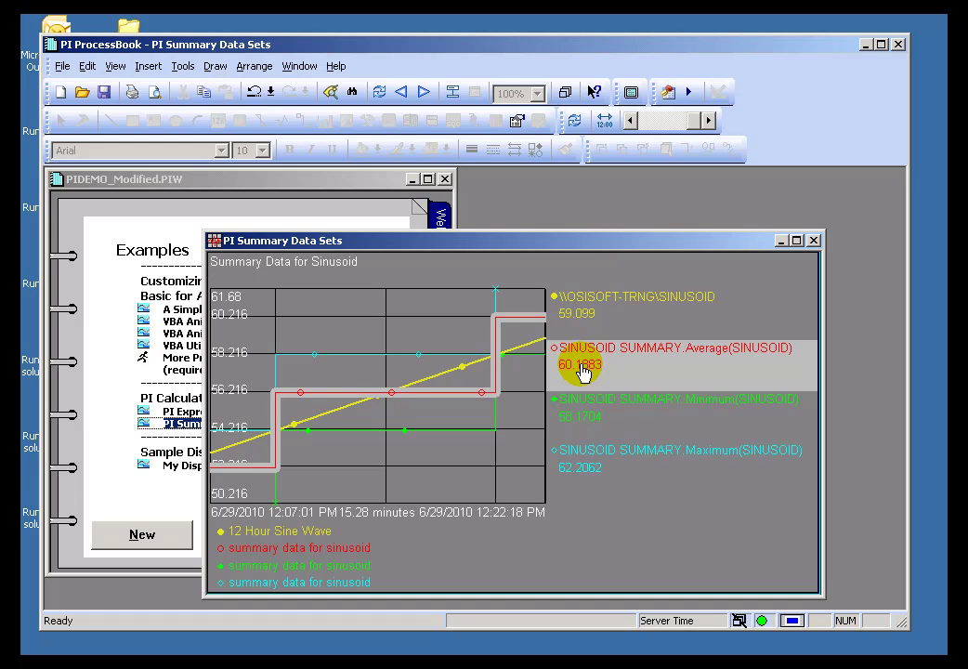
left_click(584, 411)
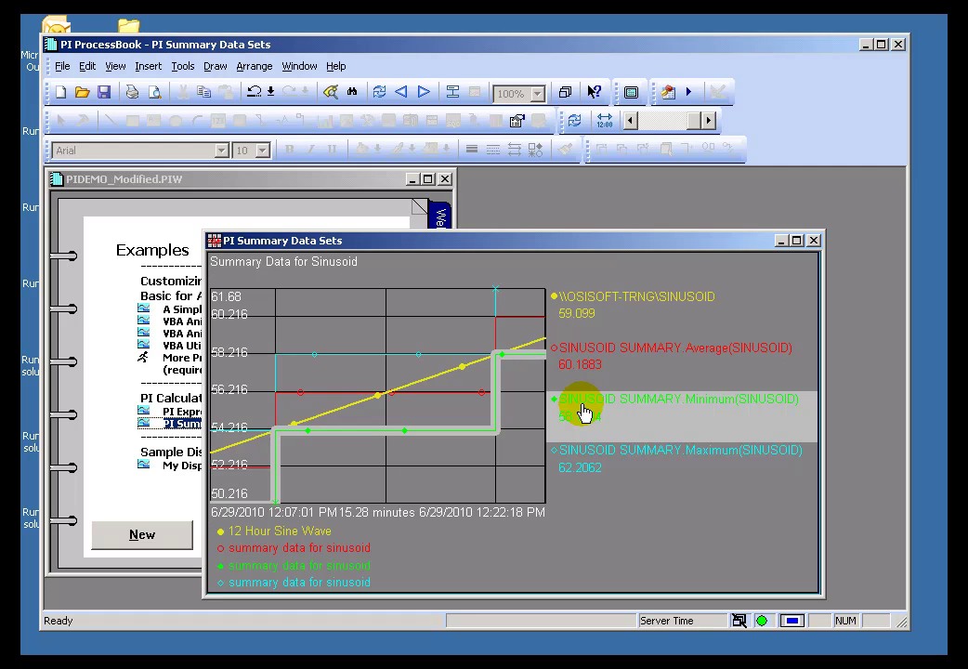
left_click(590, 461)
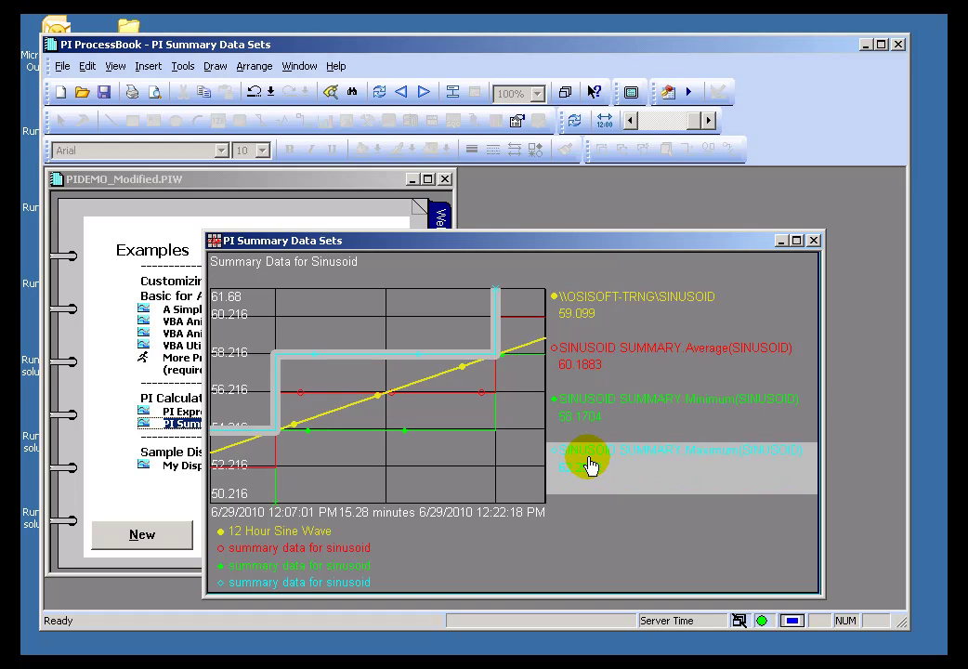
left_click(462, 480)
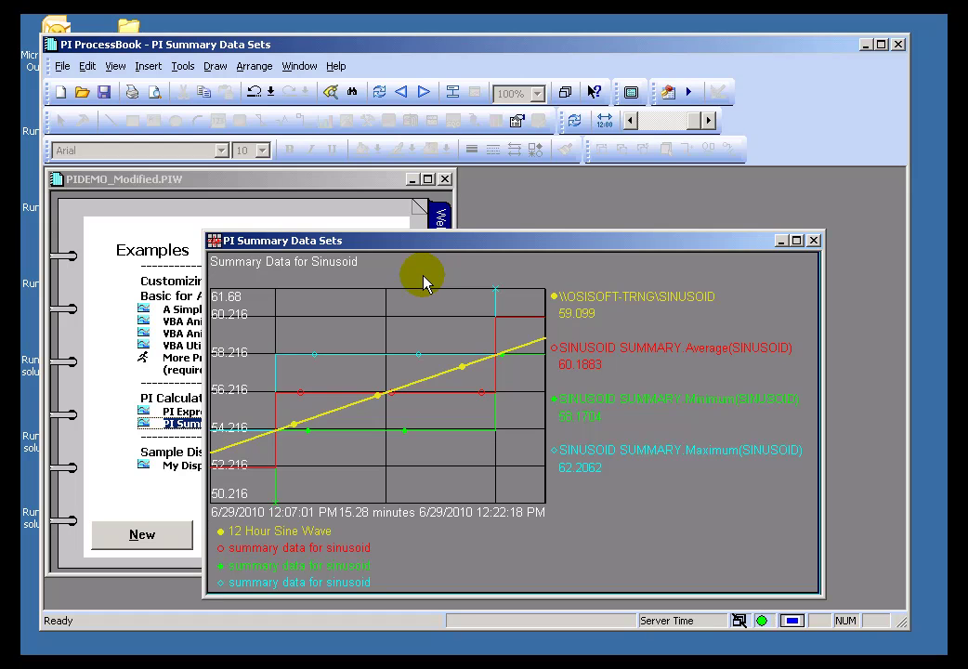
left_click(814, 240)
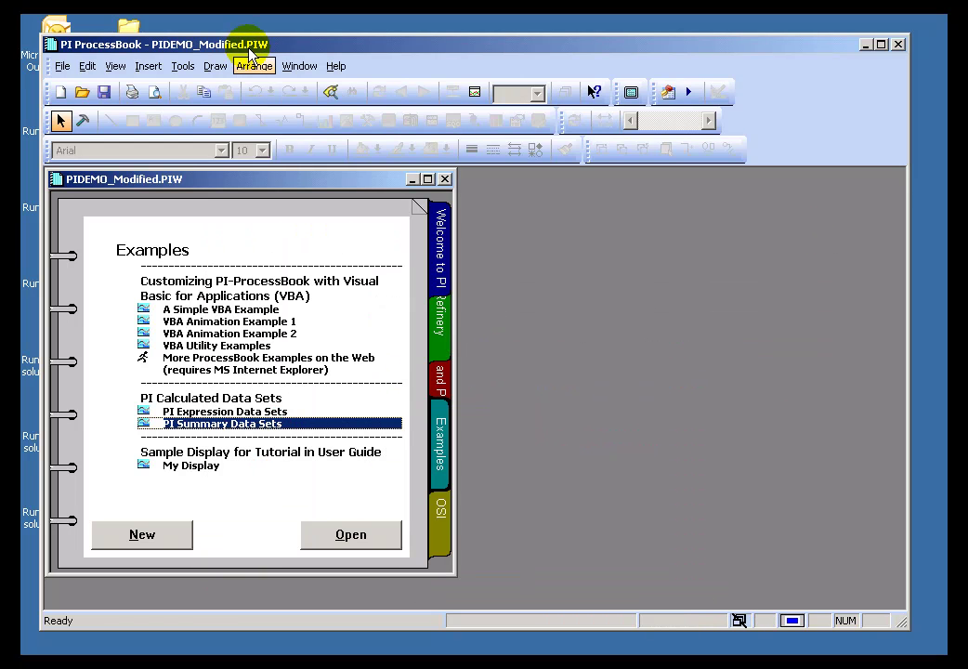
Open Tools > Data Sets and select the TWICE SINUSOID data set
left_click(182, 66)
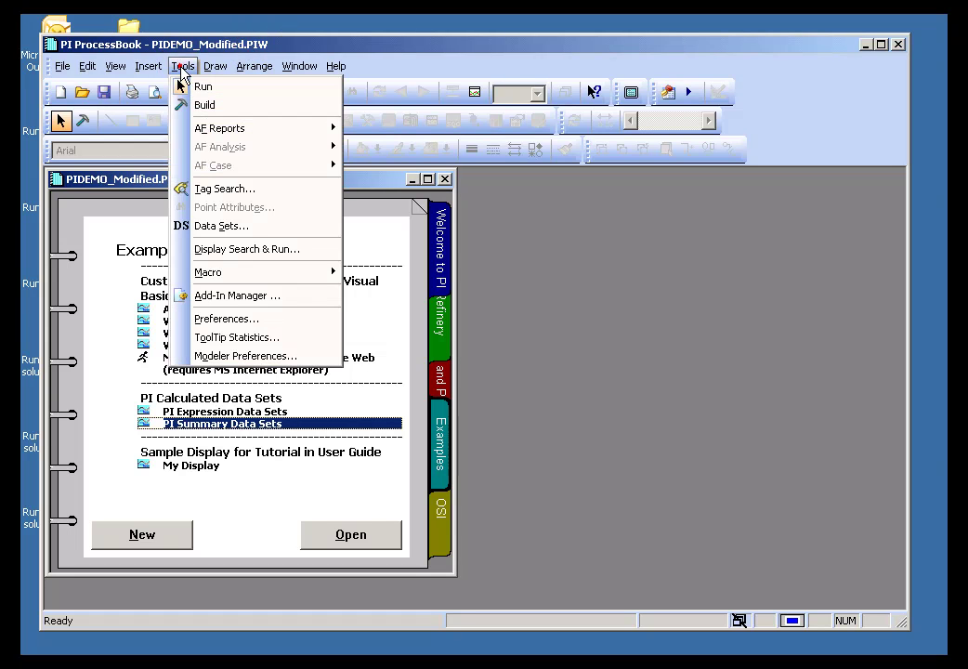
left_click(249, 233)
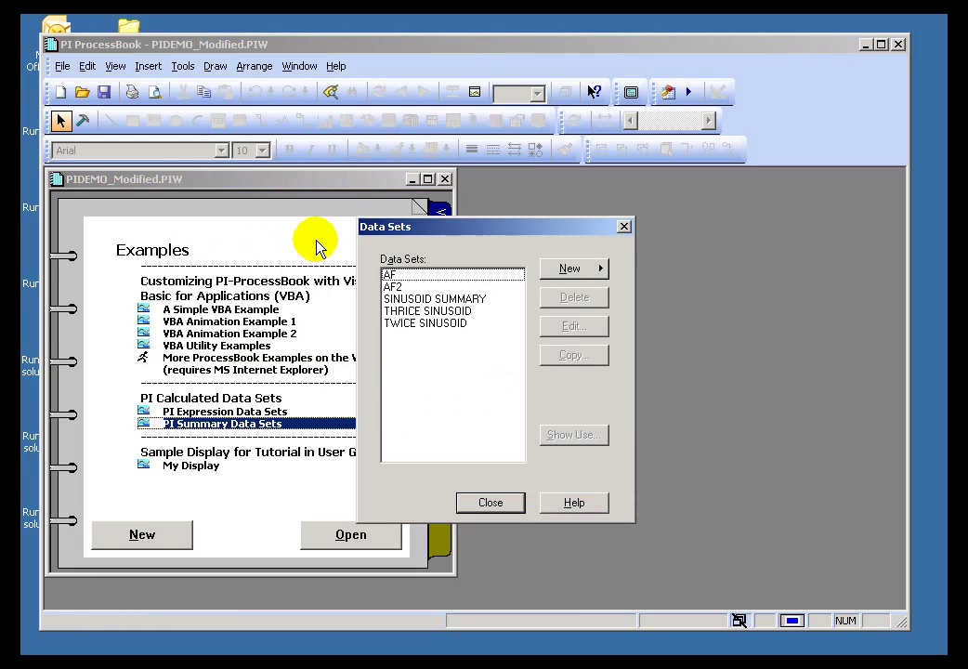
left_click(444, 325)
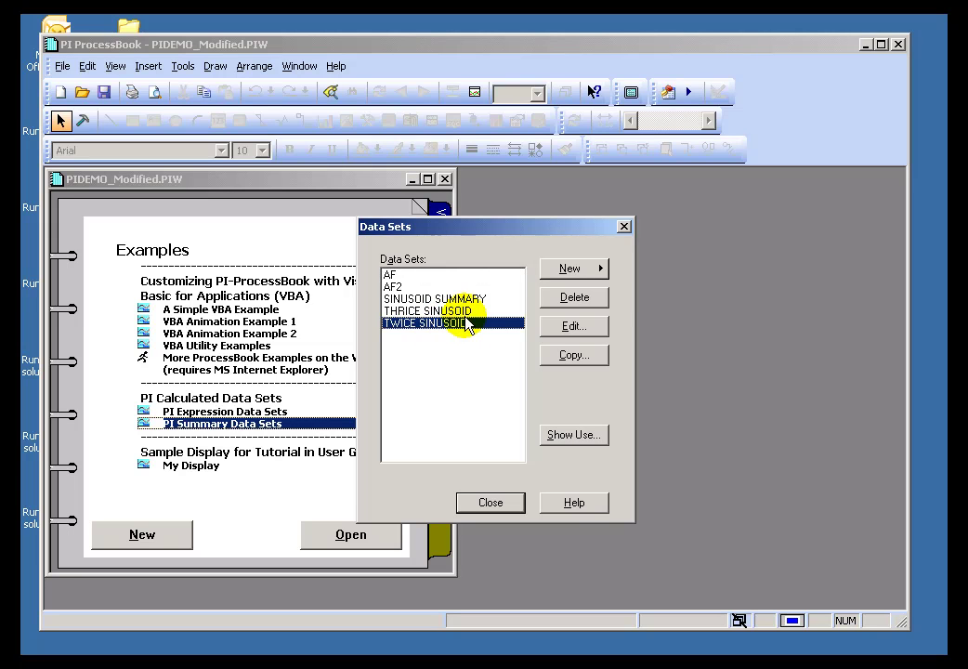
Open TWICE SINUSOID's settings, highlight its 'SINUSOID'*2 expression, and bring up Tag Names help with F1
left_click(577, 327)
left_click(401, 249)
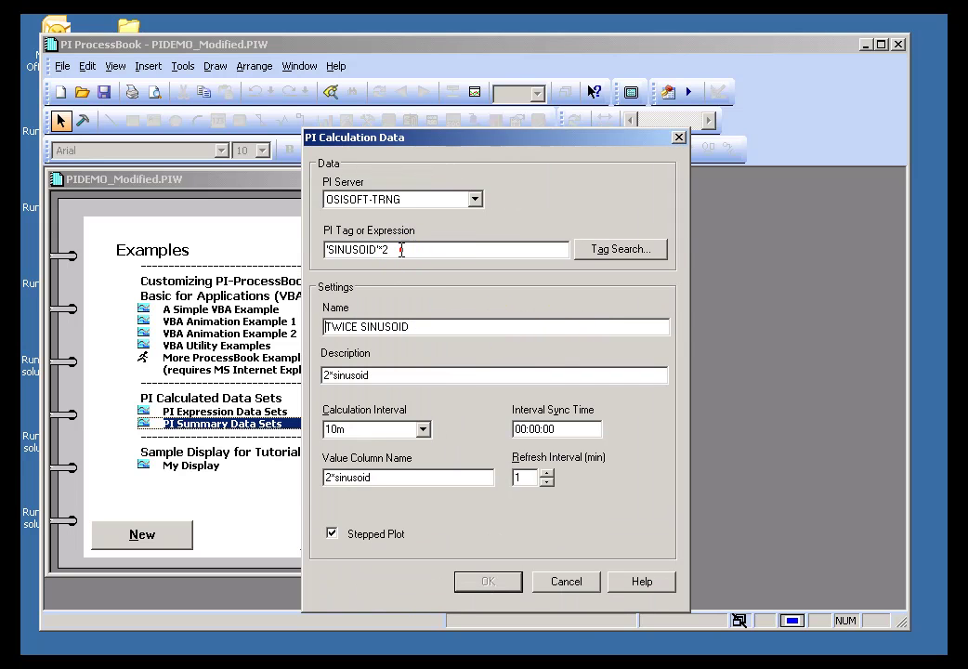
left_click_drag(401, 249, 255, 247)
left_click(371, 251)
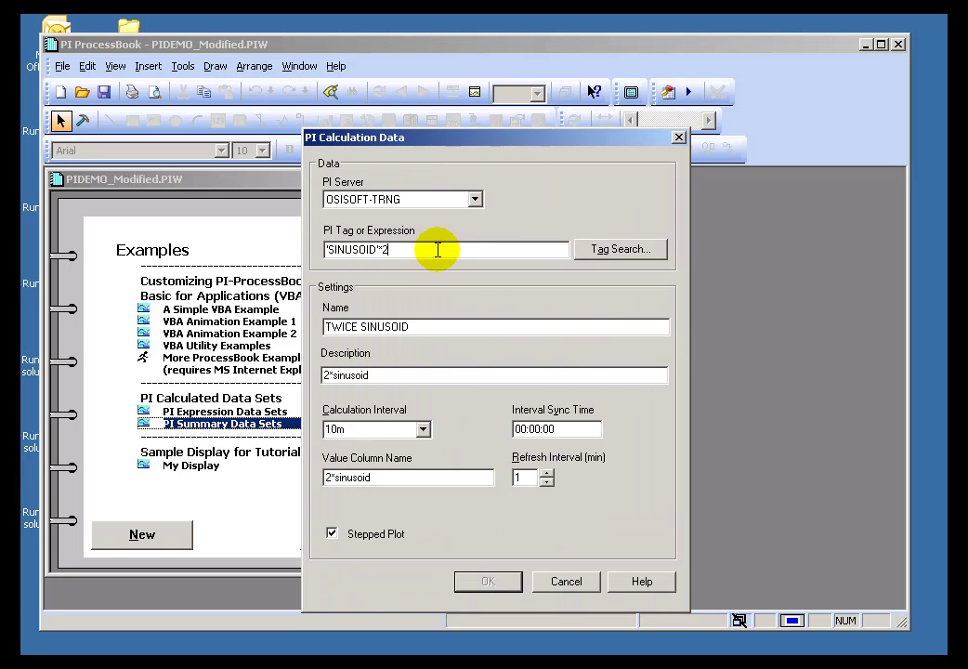
left_click(412, 249)
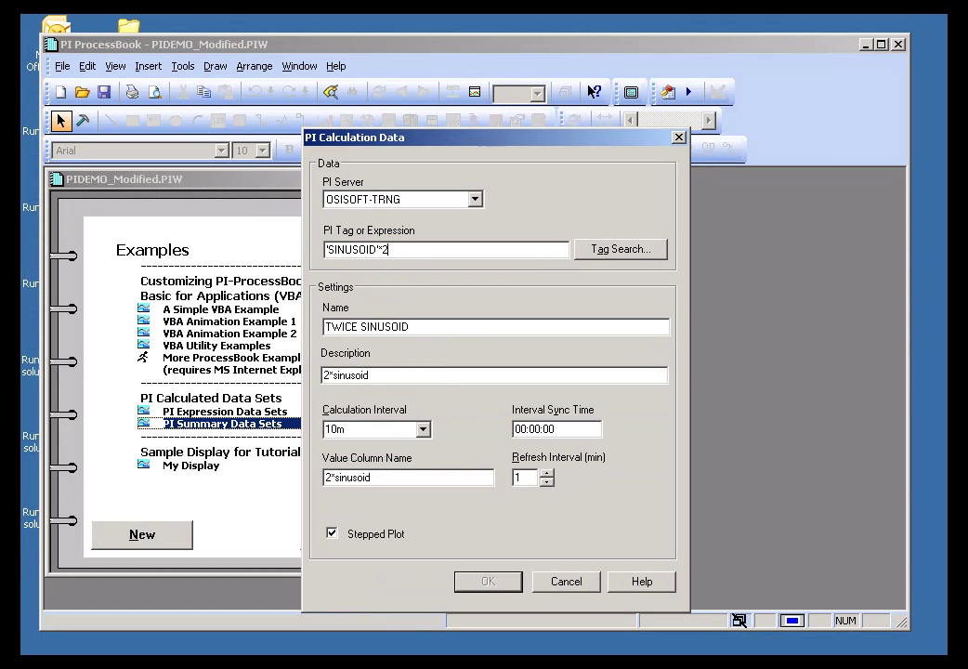
key("F1")
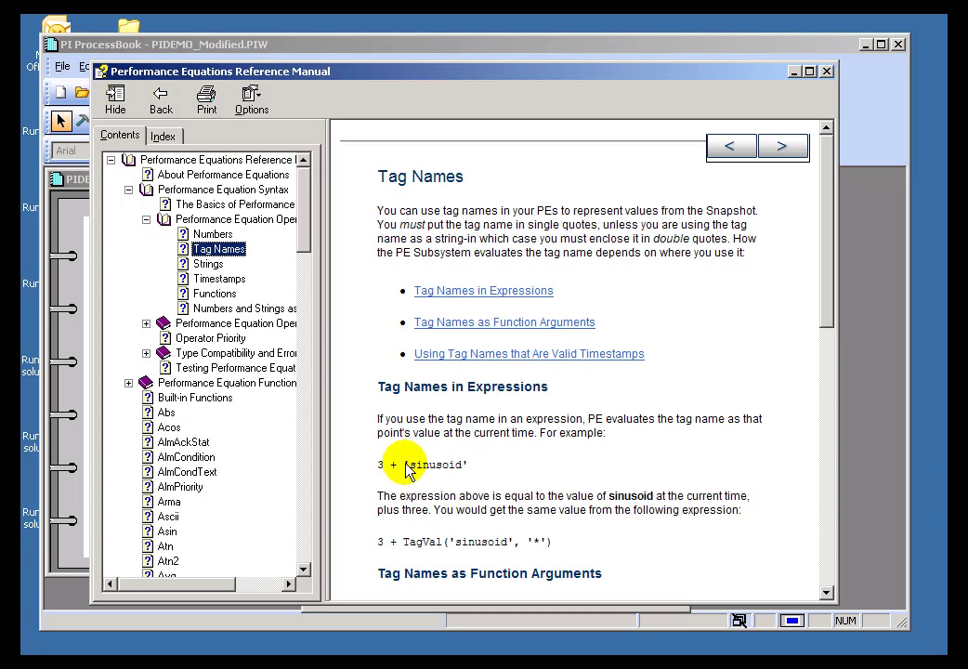
left_click_drag(399, 464, 472, 464)
left_click(478, 462)
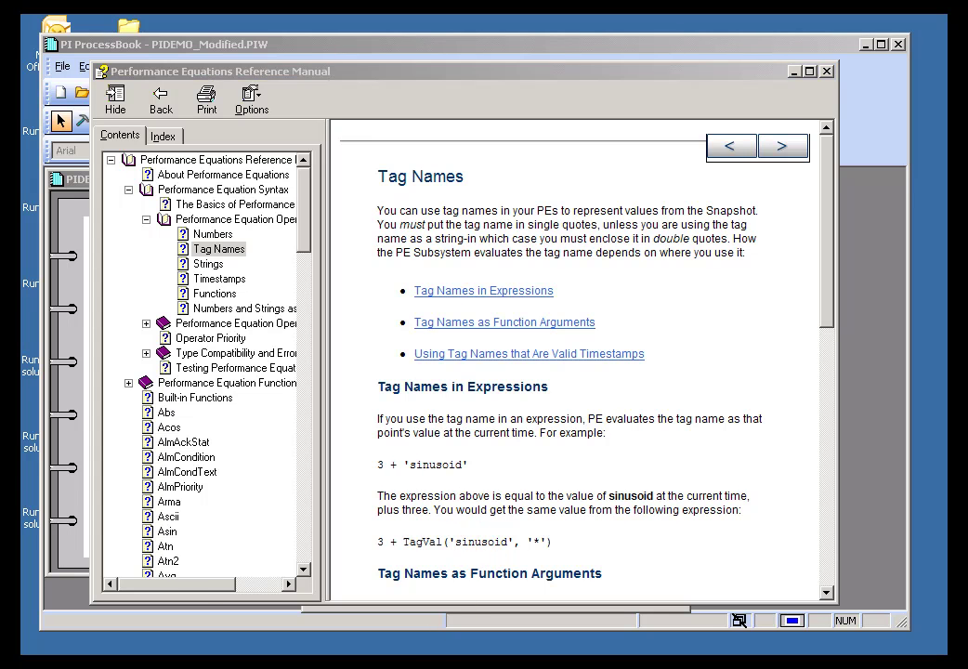
Open PEReference.chm from Explorer's C:\Program Files\PIPC\HELP folder
key("alt+Tab")
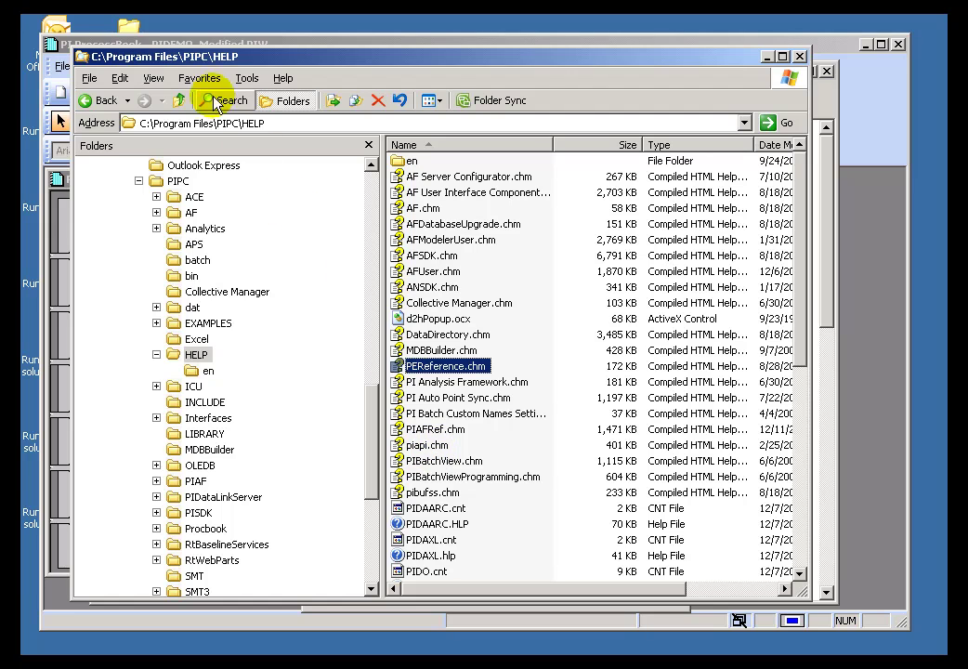
left_click(200, 123)
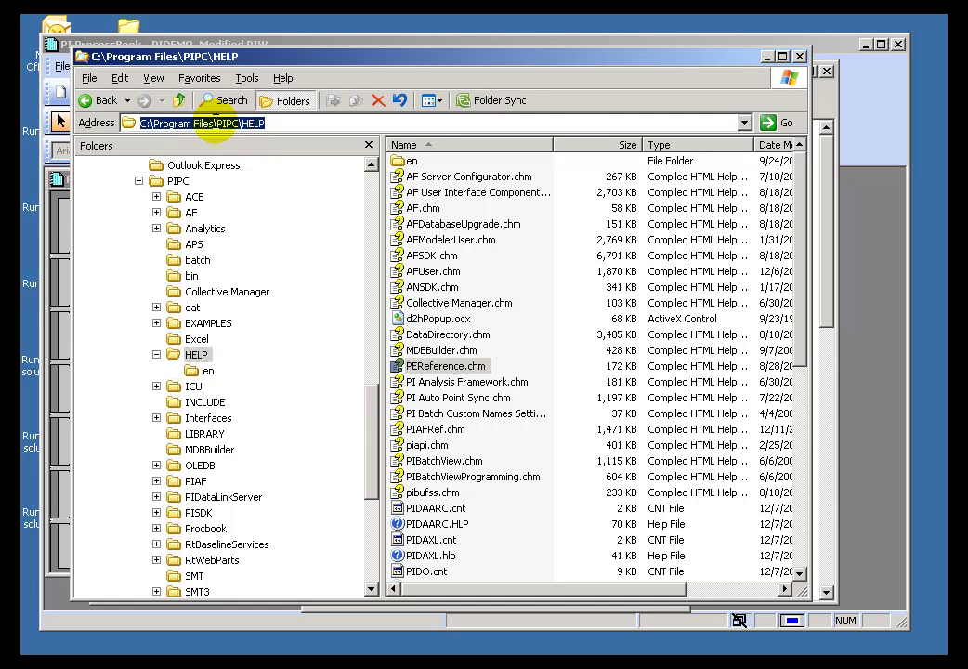
left_click(218, 122)
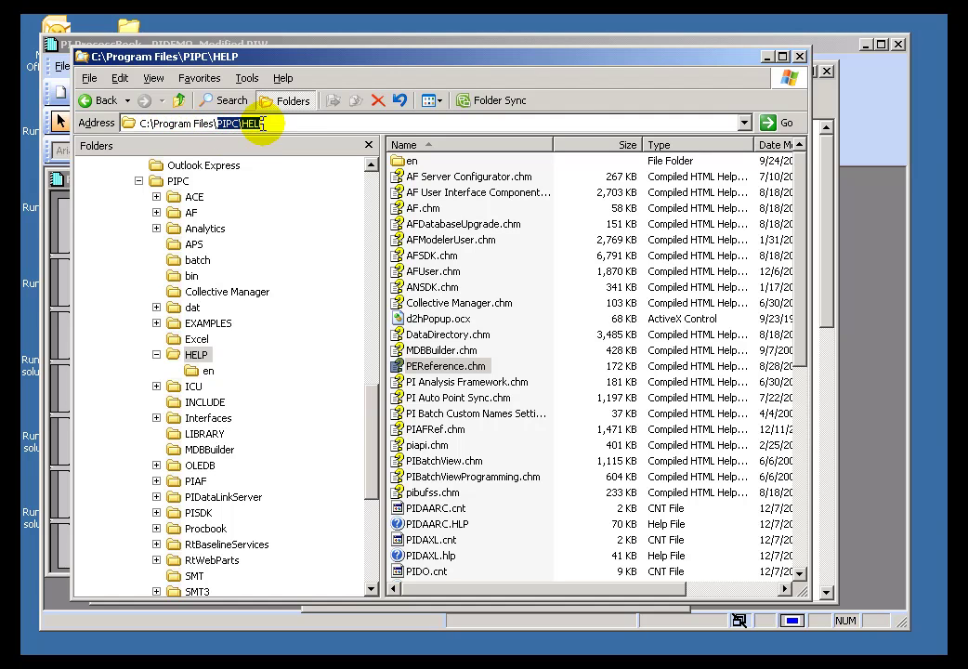
left_click(400, 365)
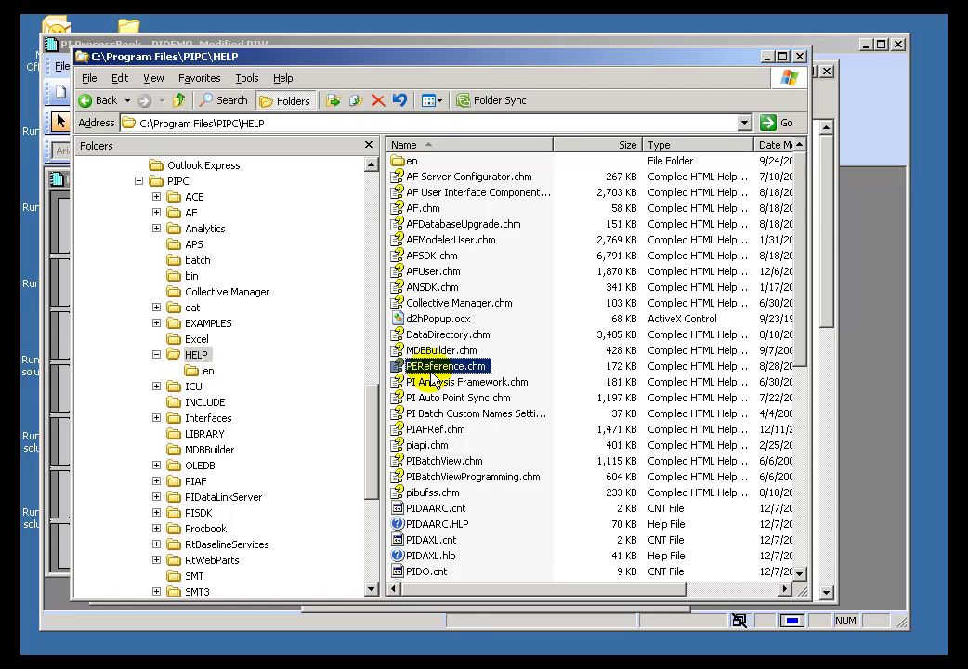
key("Return")
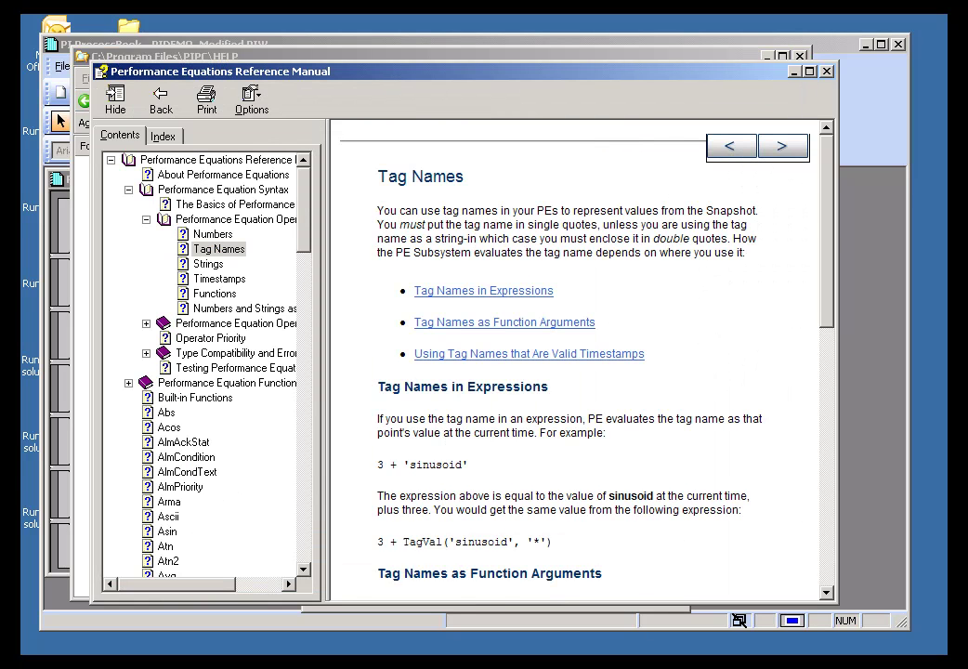
key("alt+Tab")
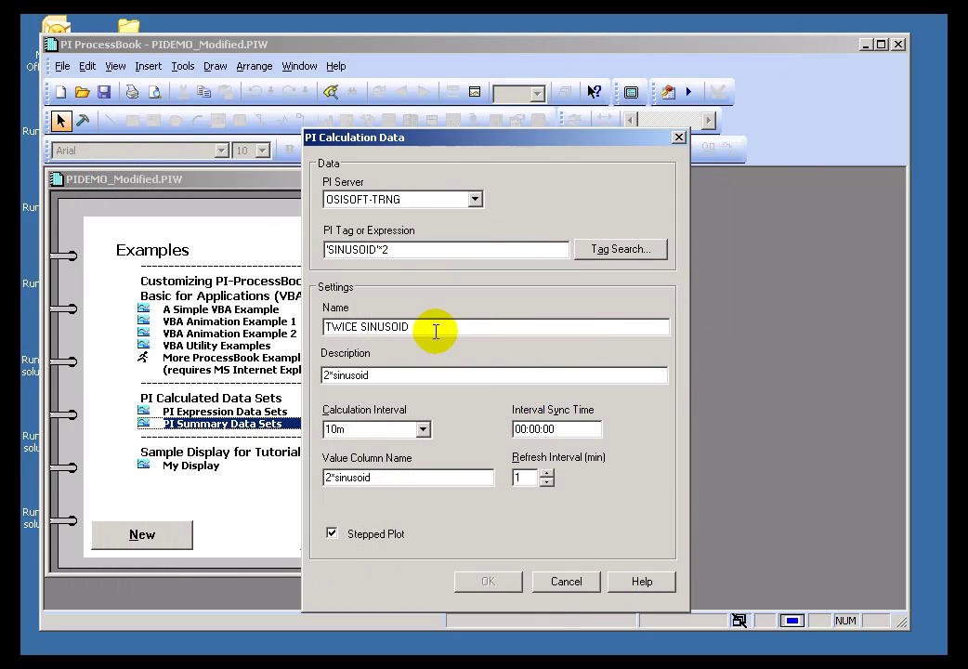
left_click(402, 249)
left_click_drag(400, 249, 320, 251)
left_click(437, 251)
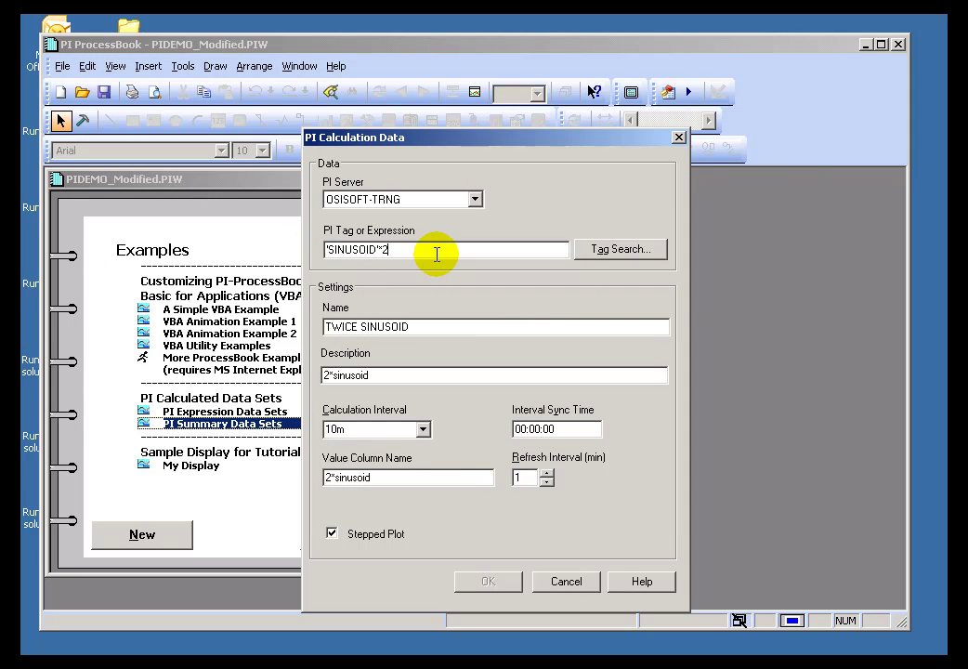
left_click(427, 327)
left_click_drag(426, 327, 278, 325)
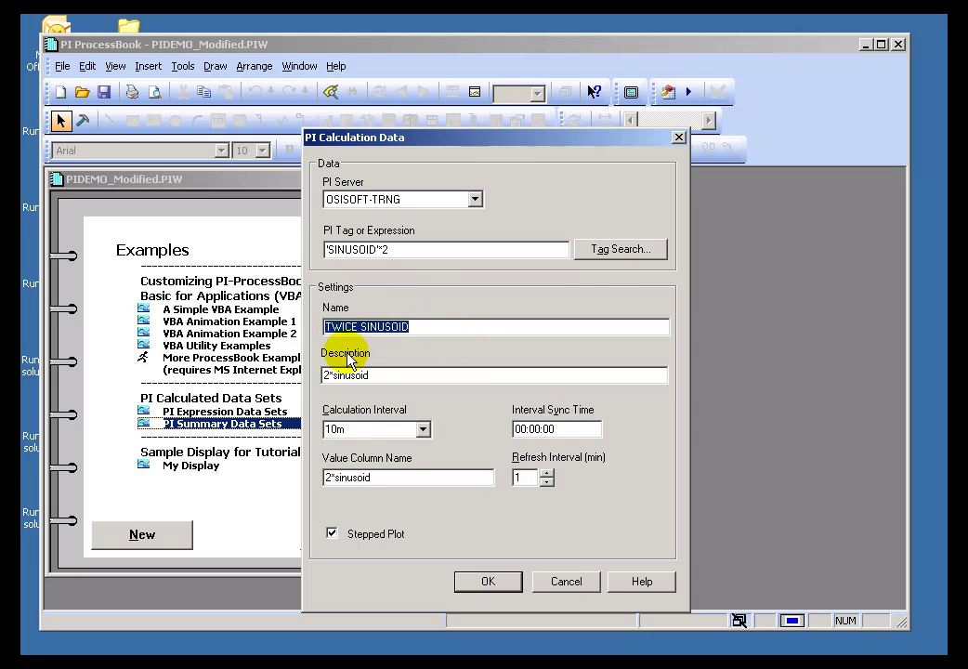
left_click(389, 375)
left_click_drag(395, 374, 335, 375)
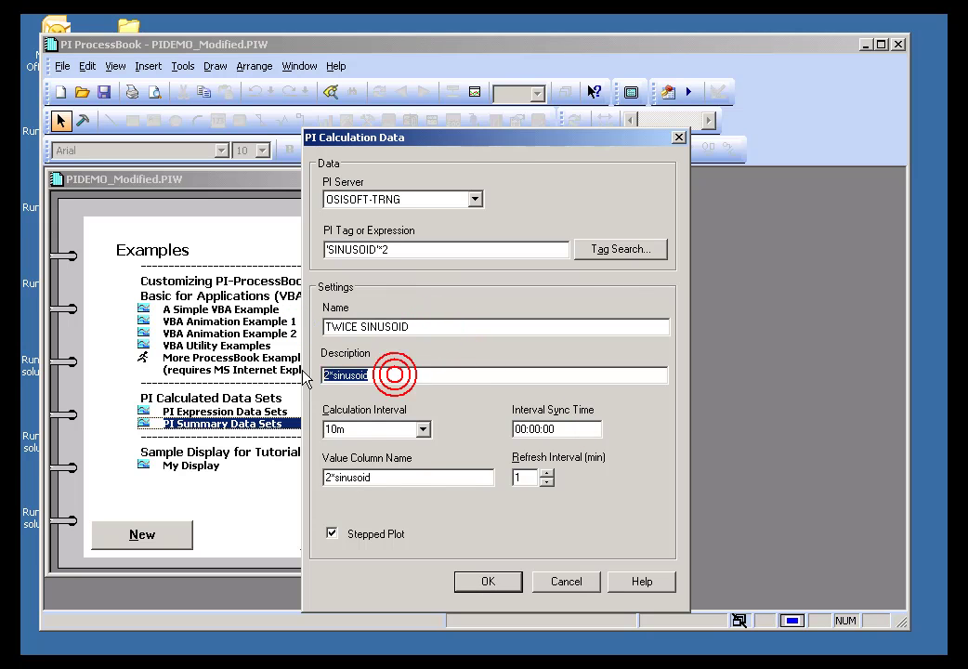
left_click(394, 479)
left_click_drag(393, 479, 291, 480)
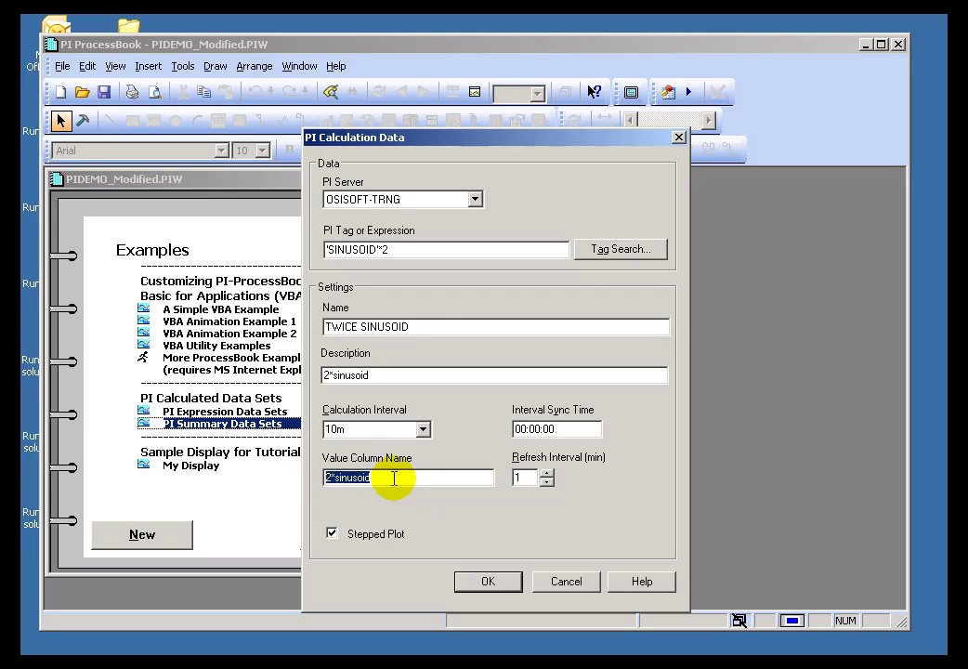
left_click_drag(423, 326, 291, 330)
left_click_drag(376, 479, 320, 479)
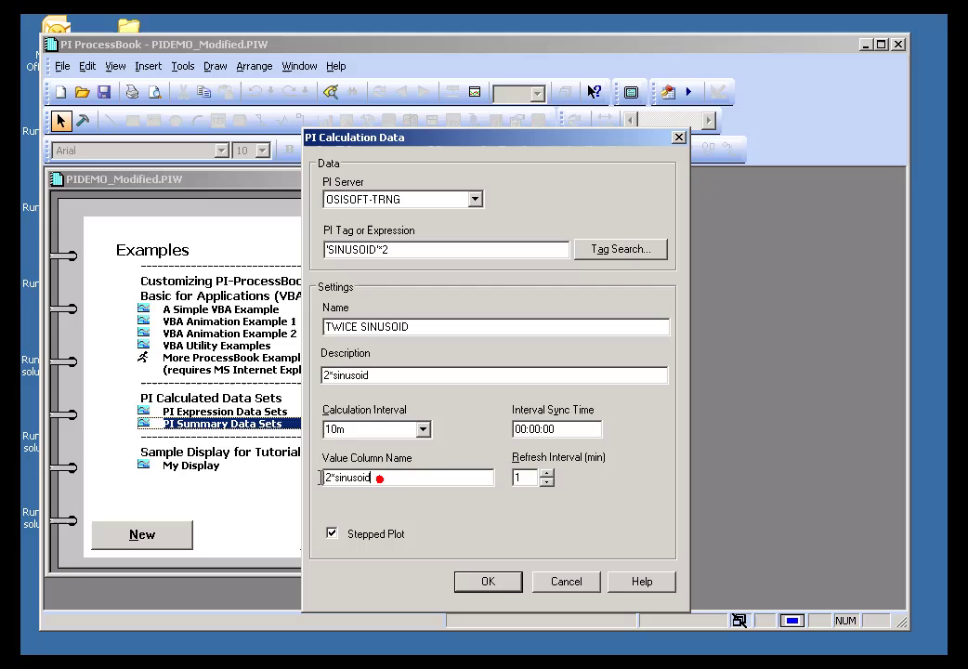
left_click(389, 479)
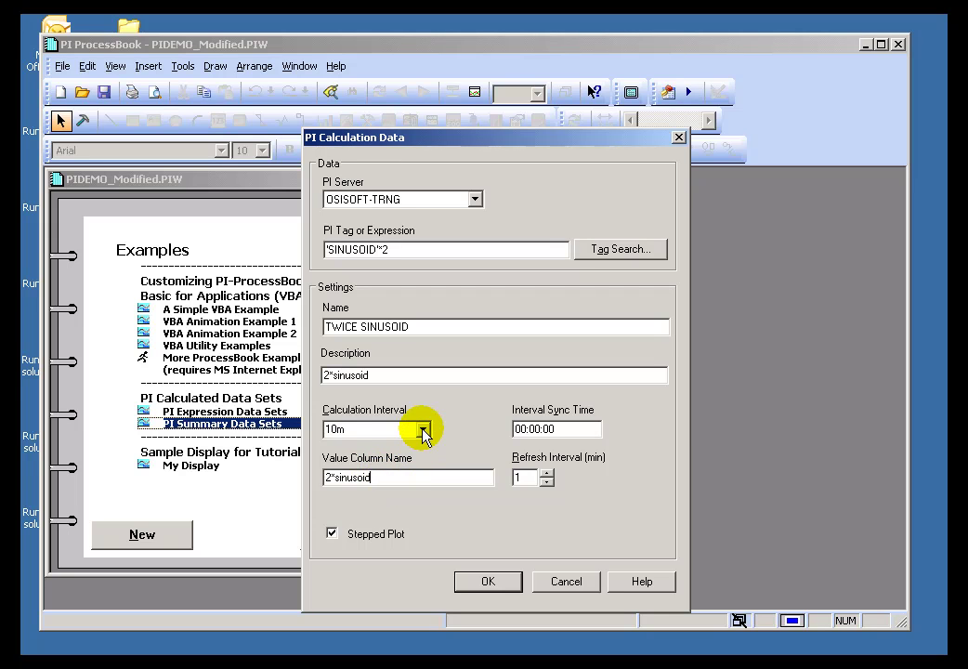
left_click(424, 430)
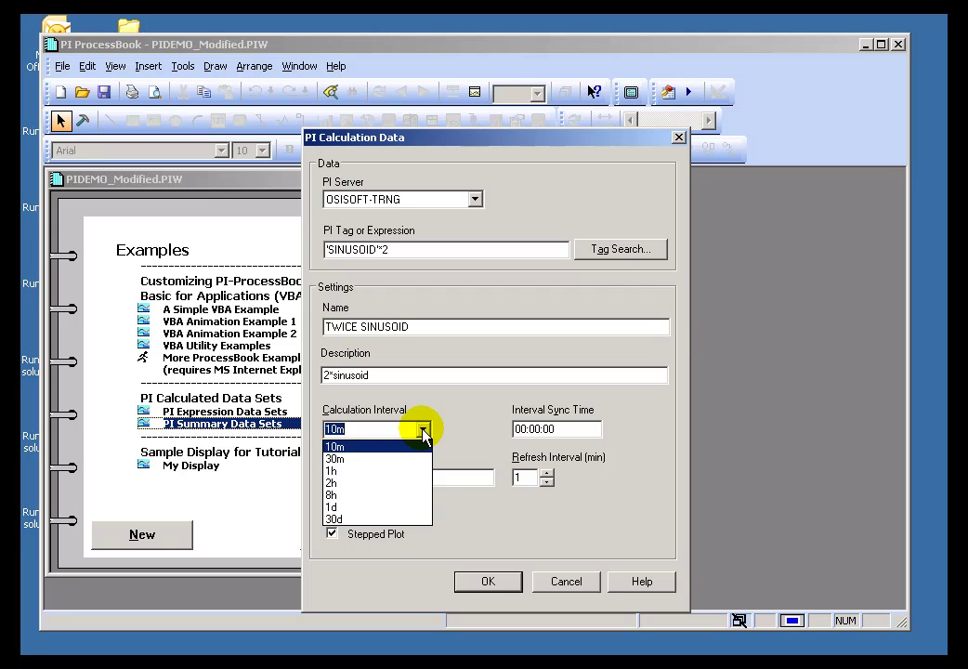
left_click(424, 430)
left_click(357, 429)
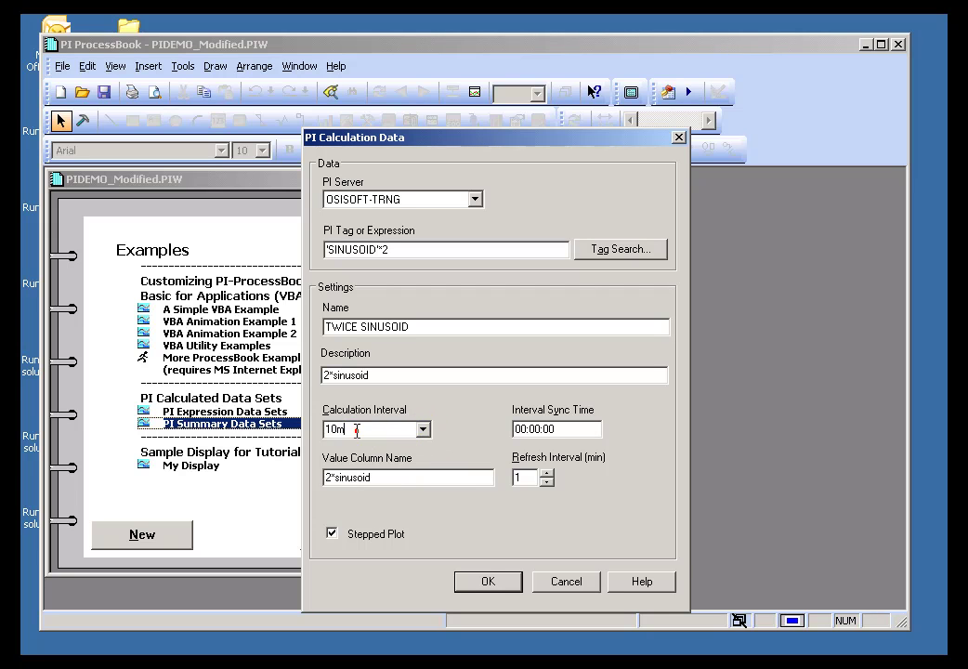
left_click(423, 430)
left_click(551, 427)
left_click_drag(571, 428, 500, 418)
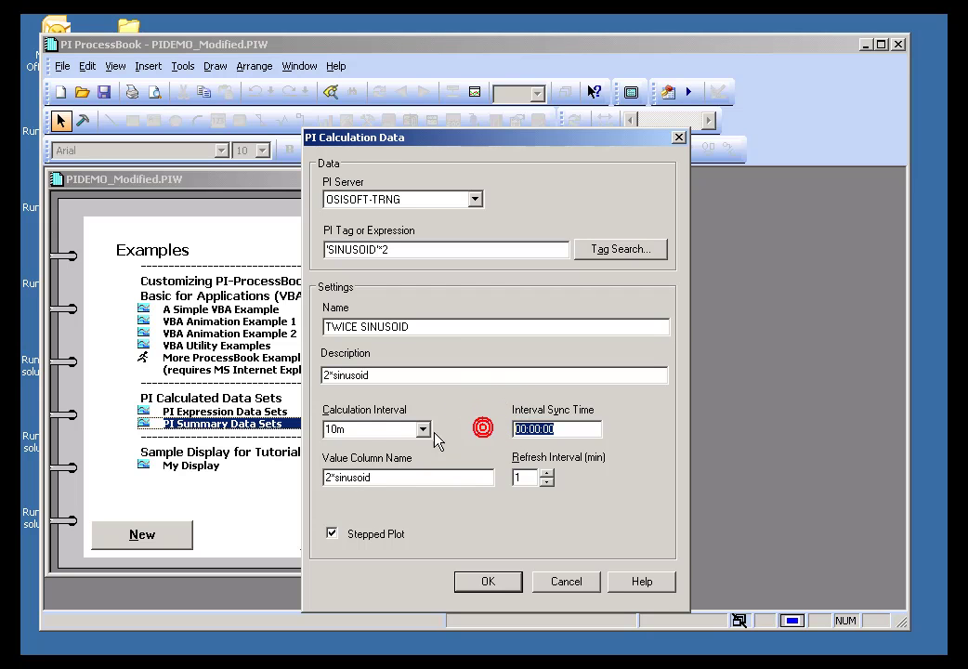
left_click(413, 430)
left_click(465, 420)
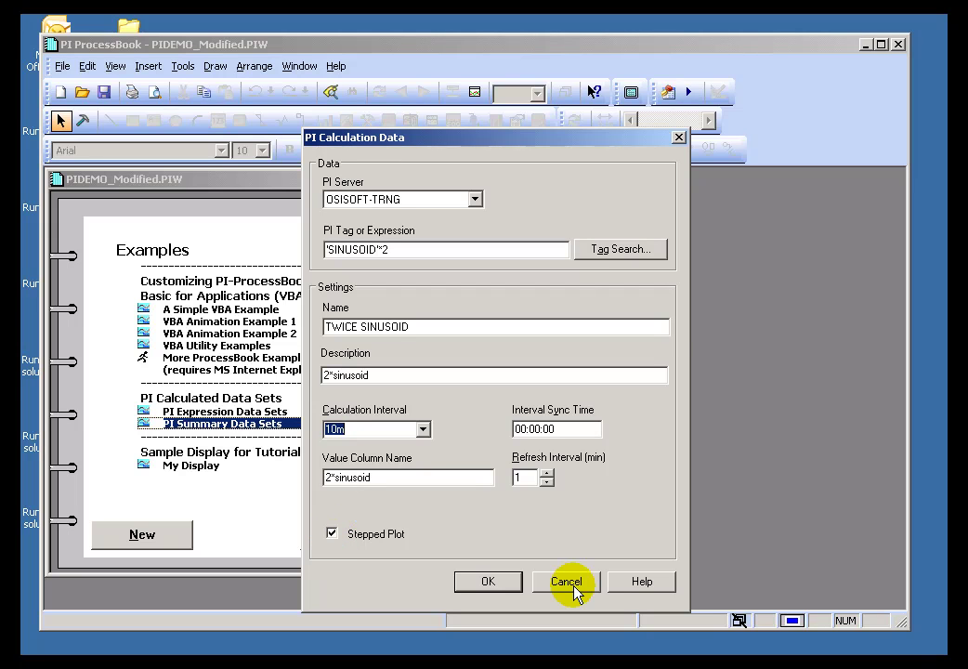
double_click(425, 329)
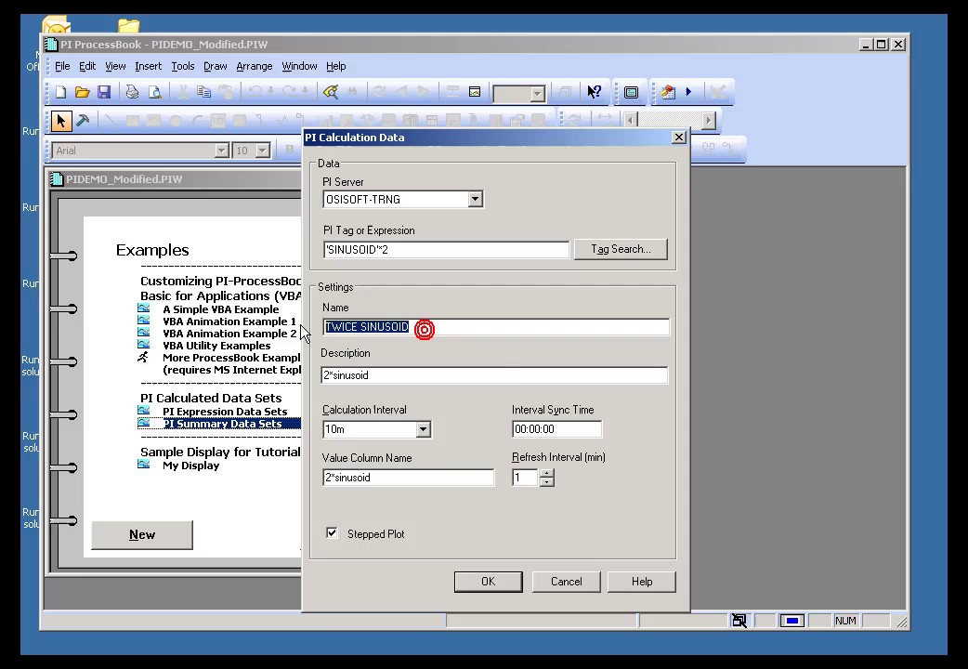
Cancel TWICE SINUSOID's settings and open THRICE SINUSOID's settings instead
left_click(572, 589)
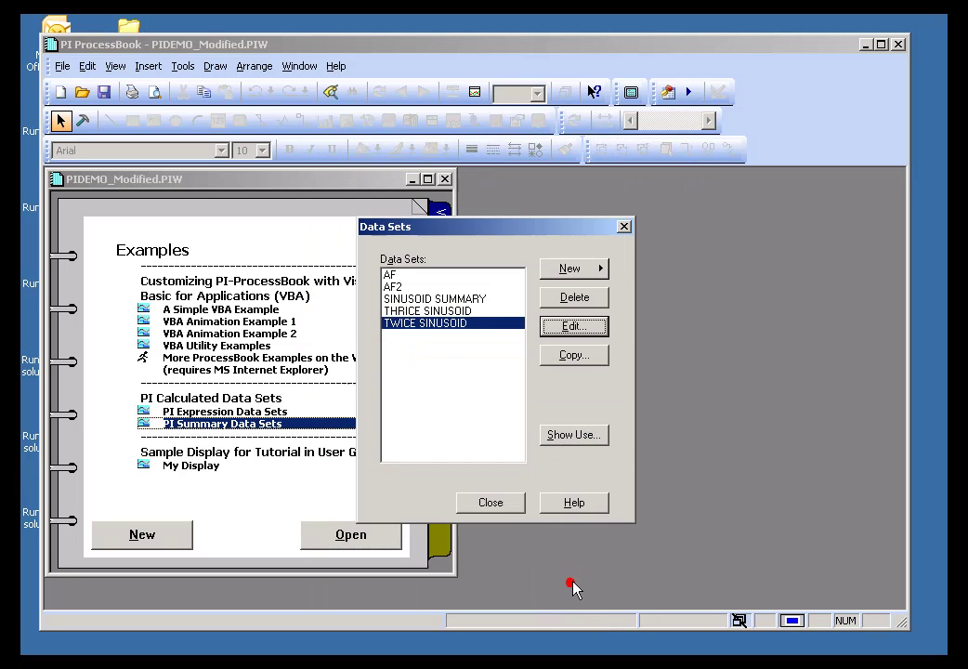
left_click(412, 310)
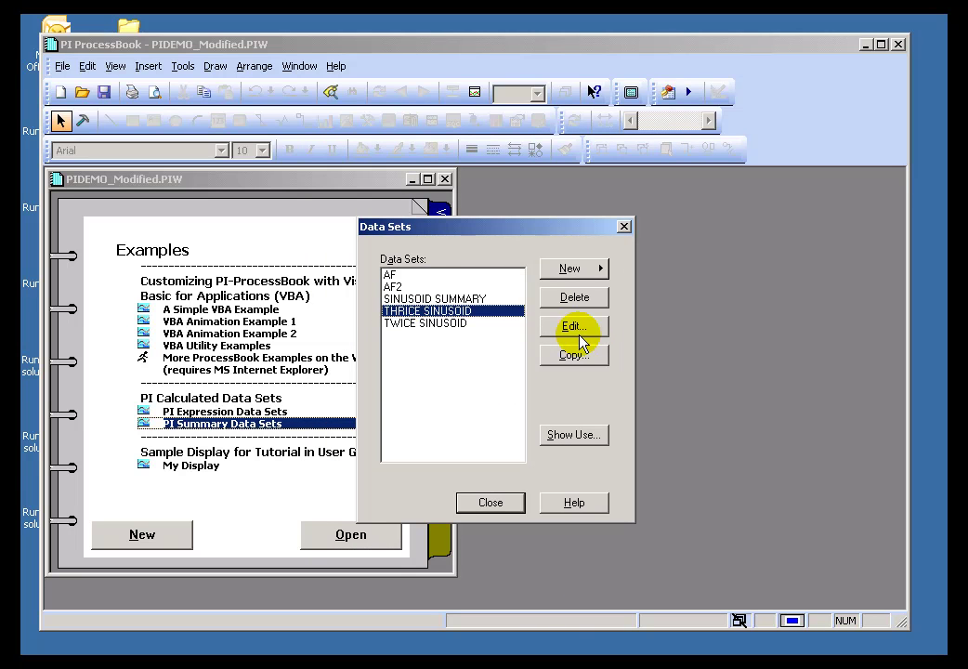
left_click(573, 336)
Inspect the multiplier 3 in THRICE SINUSOID's expression, cancel, and close the Data Sets list
left_click(433, 325)
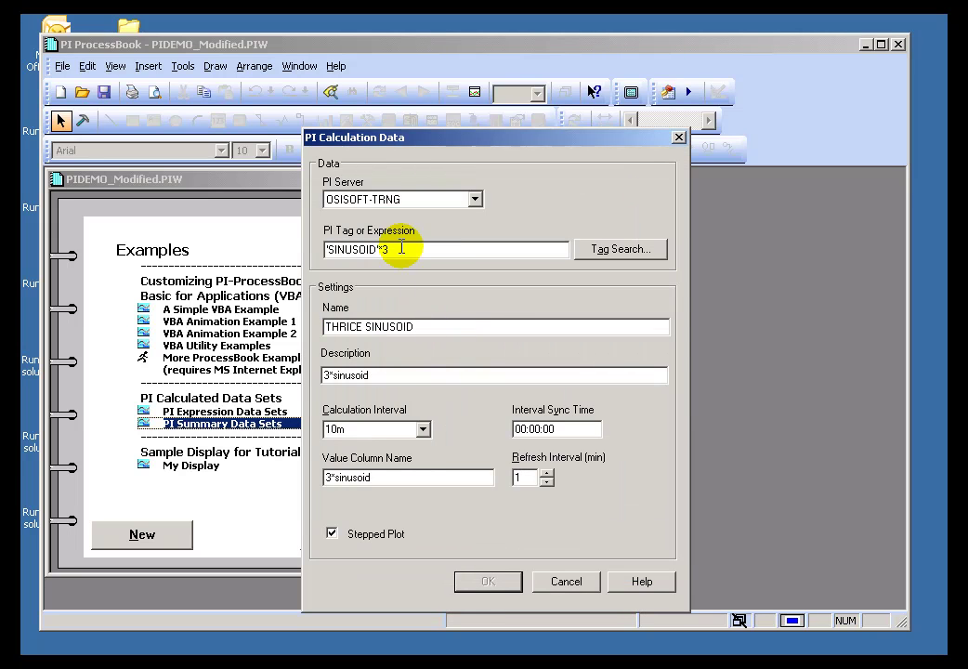
left_click_drag(397, 249, 381, 250)
left_click(564, 585)
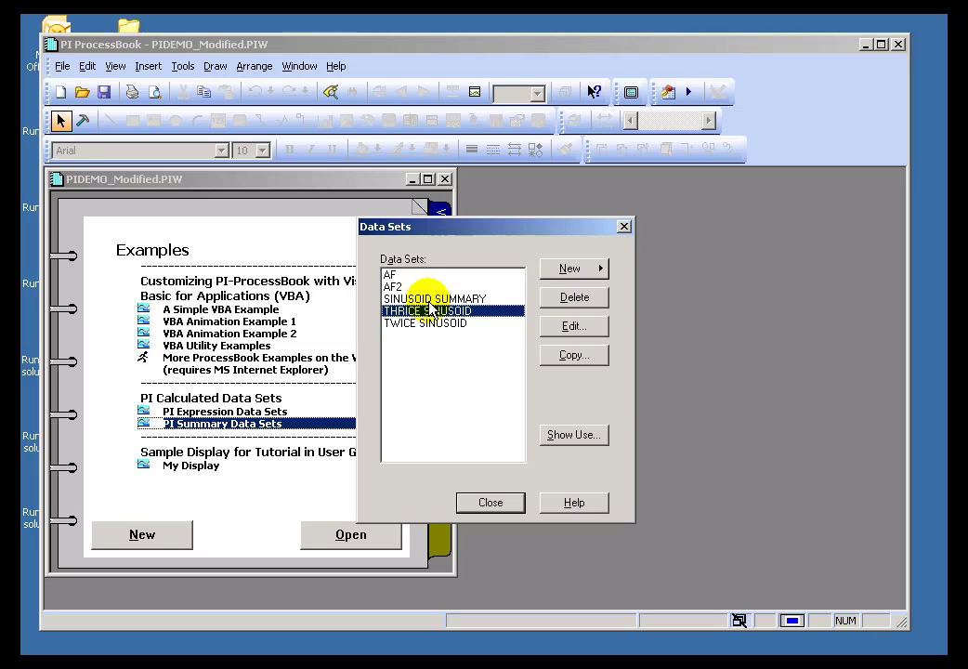
left_click(429, 299)
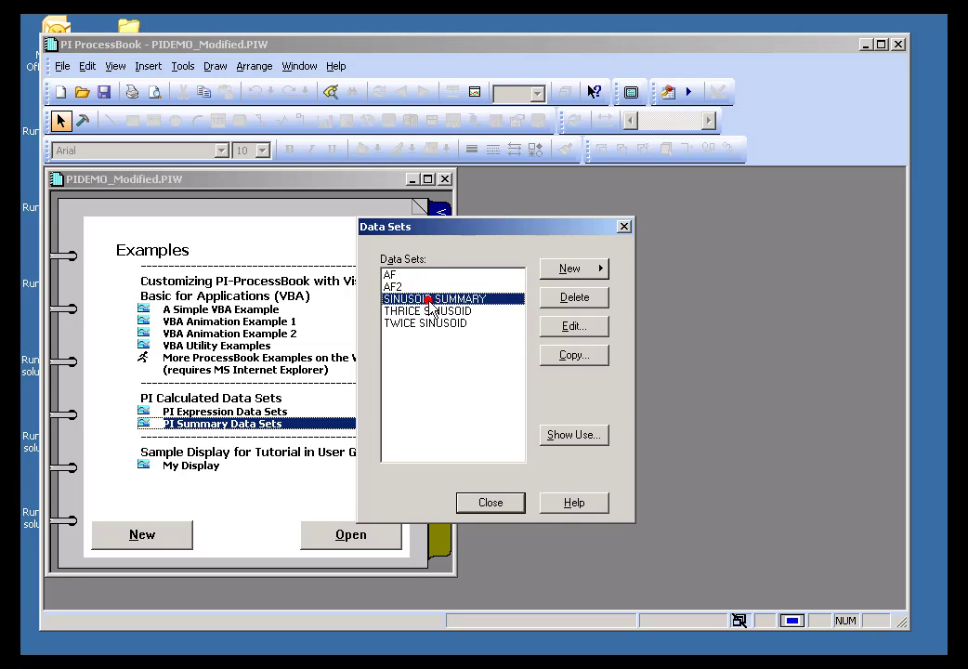
left_click(491, 503)
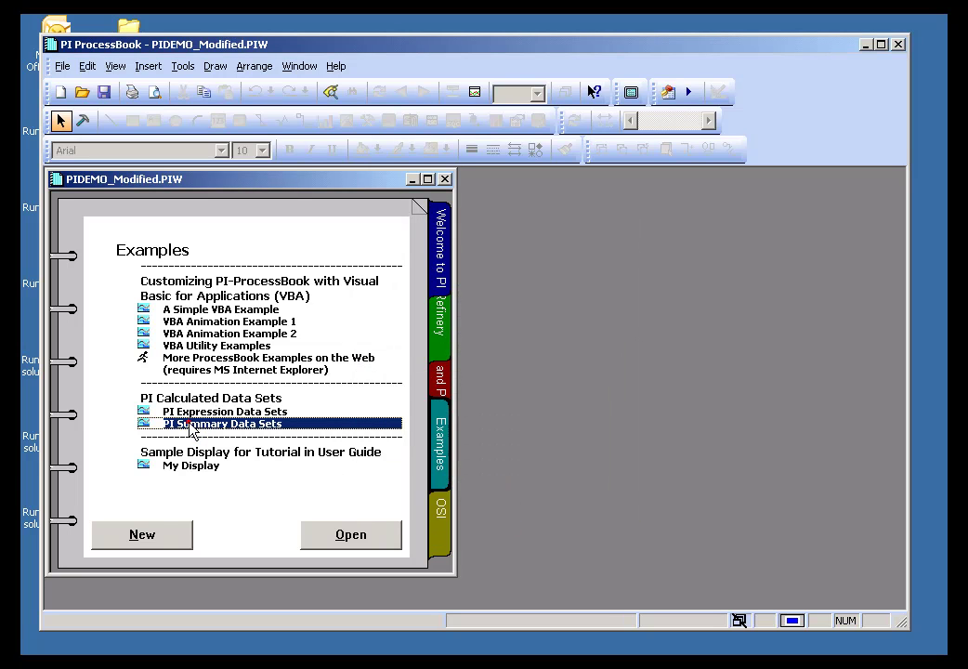
Reopen and close the Summary trend, then pick SINUSOID SUMMARY under Tools > Data Sets
left_click(159, 538)
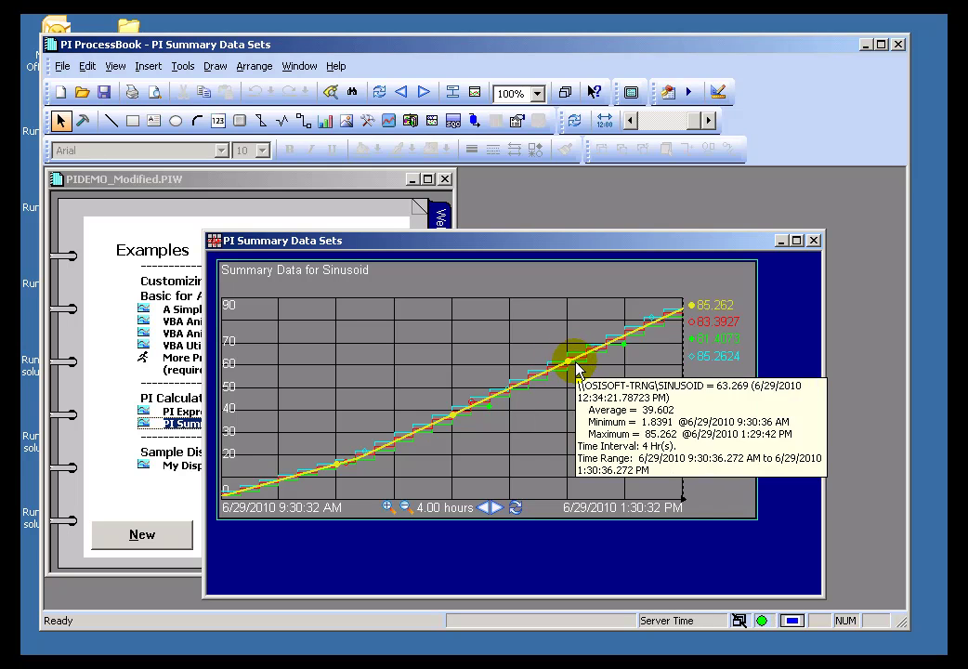
left_click(814, 240)
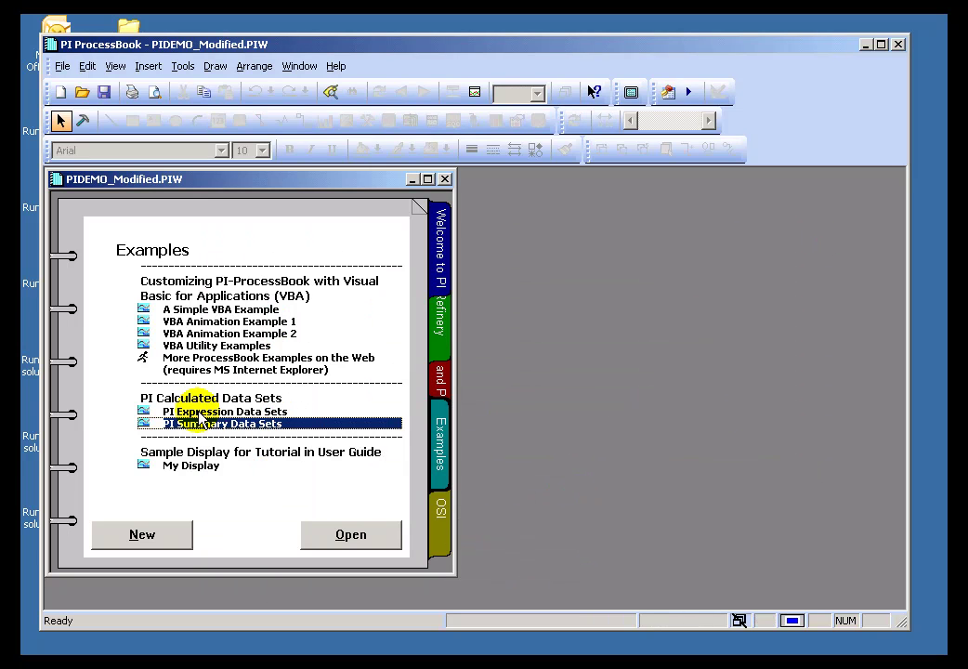
left_click(182, 66)
left_click(227, 226)
left_click(430, 299)
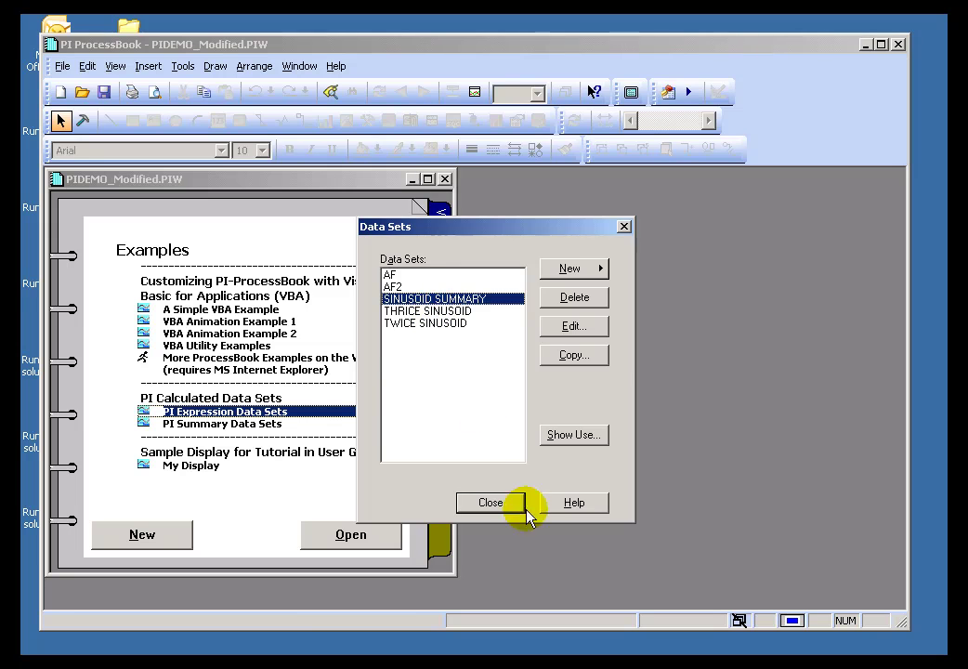
Open SINUSOID SUMMARY's settings and repeatedly select the SINUSOID tag name in the tag entry
left_click(604, 327)
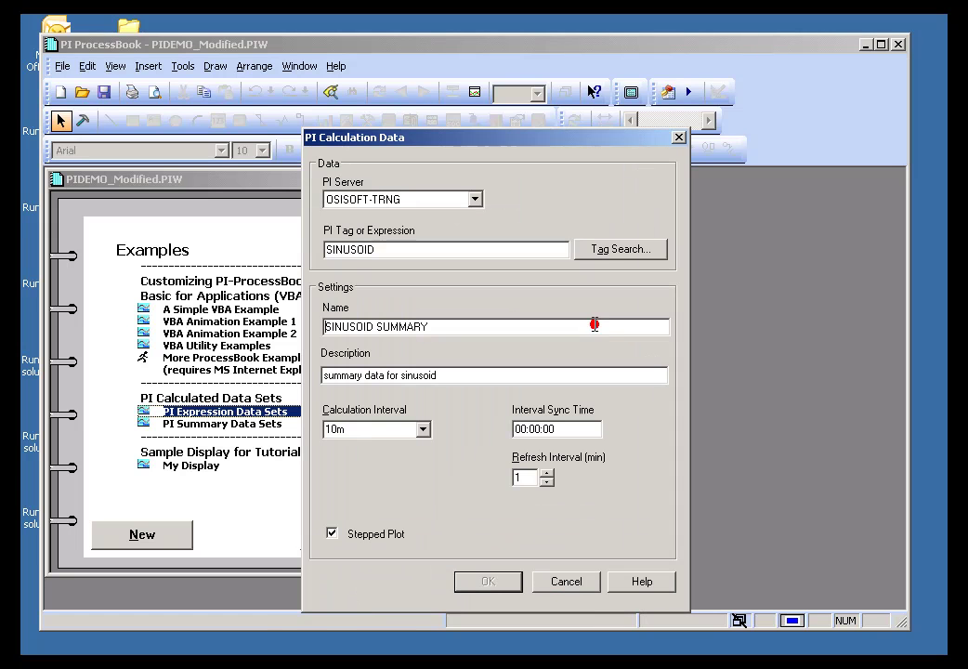
left_click(385, 247)
double_click(412, 248)
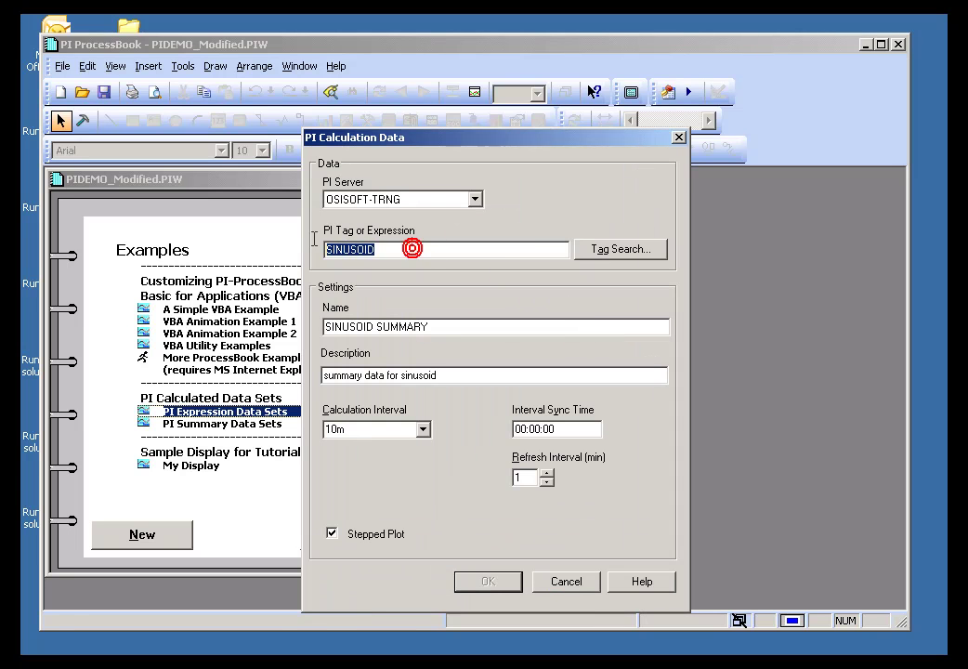
left_click(409, 247)
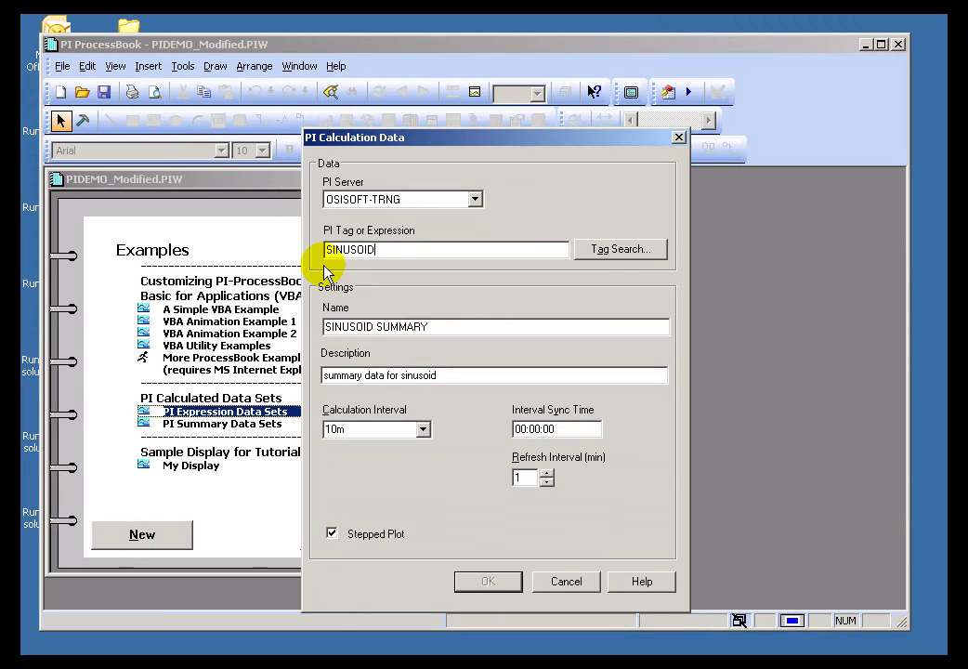
double_click(378, 249)
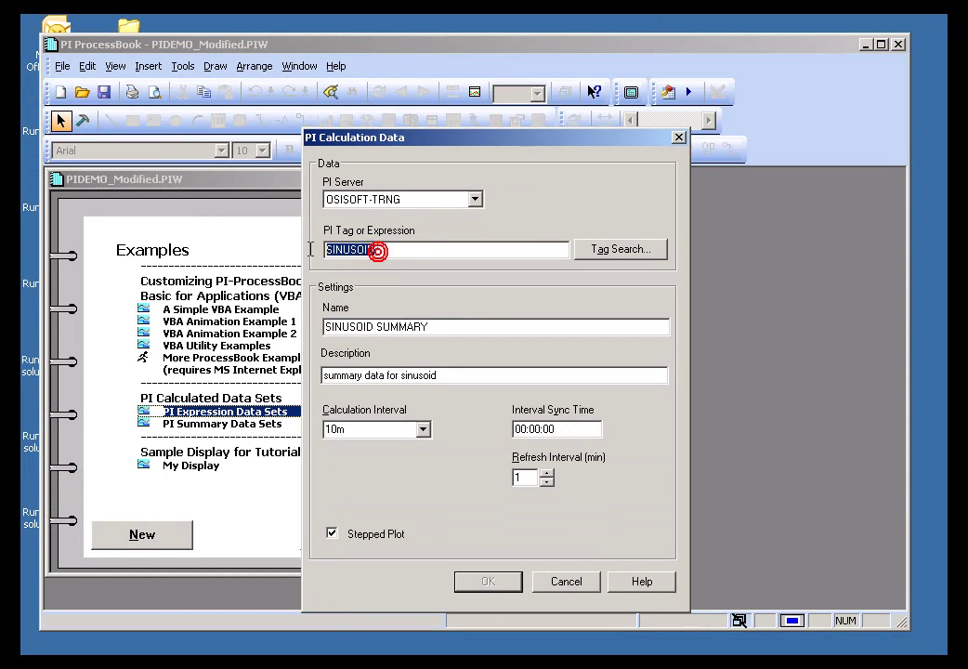
left_click(382, 251)
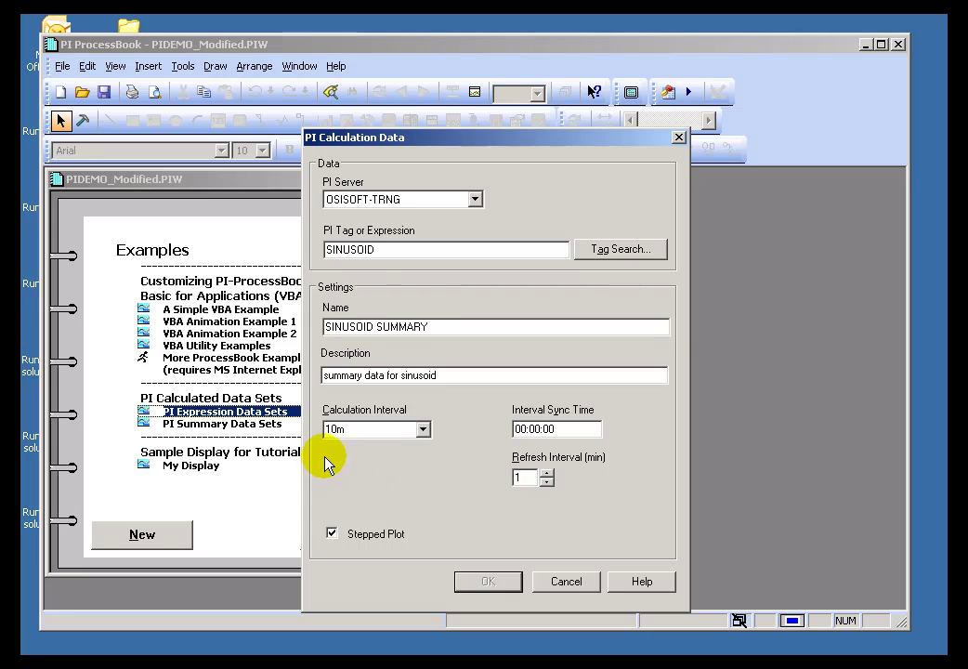
double_click(381, 249)
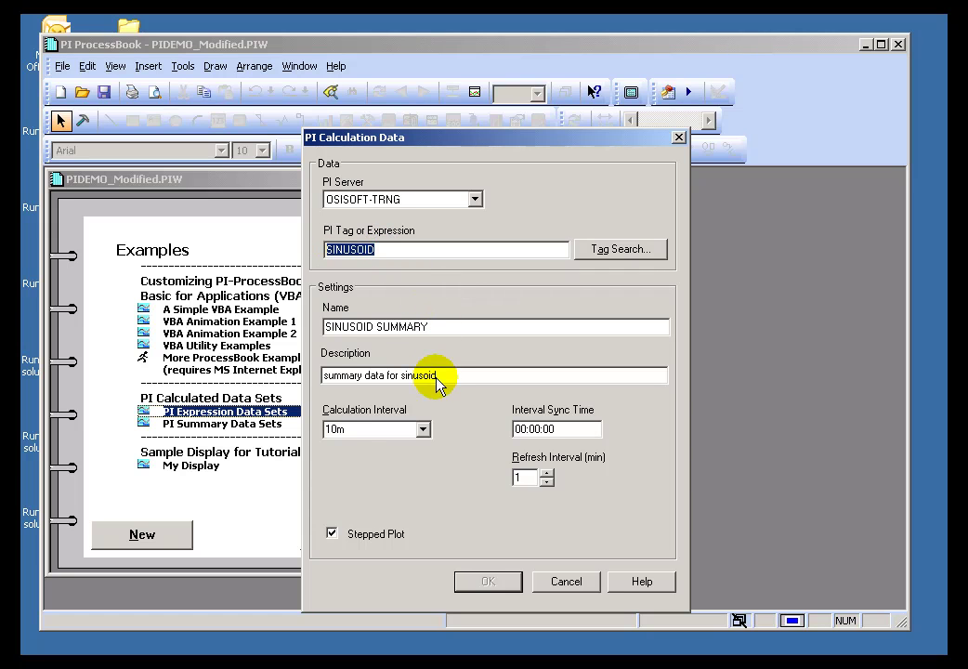
left_click(382, 252)
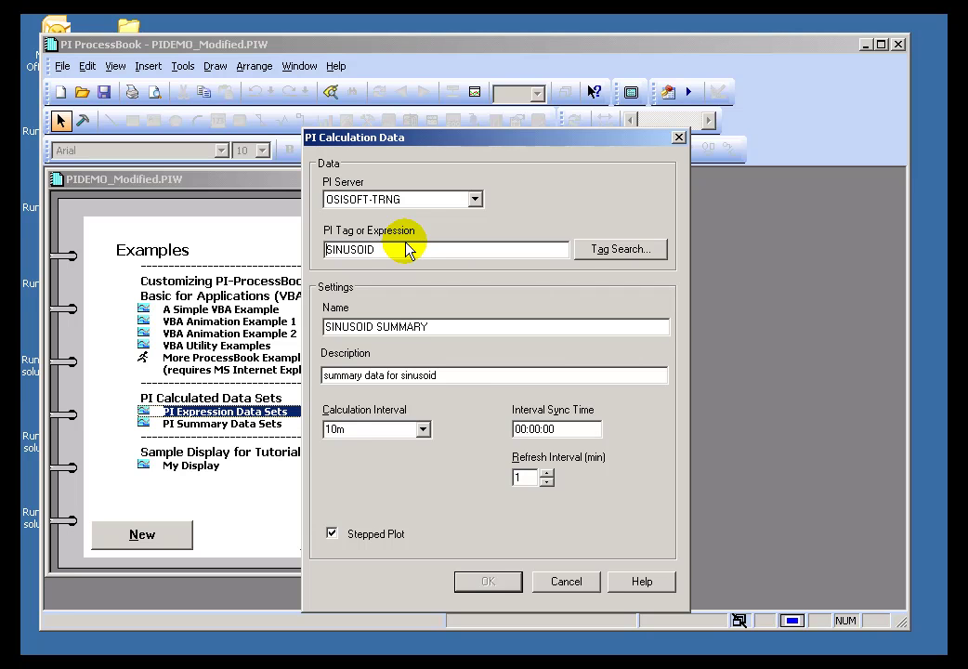
Try saving the 'SINUSOID' * 2 expression, dismiss the column-name warning, and enter 'test' as column name
key("Home")
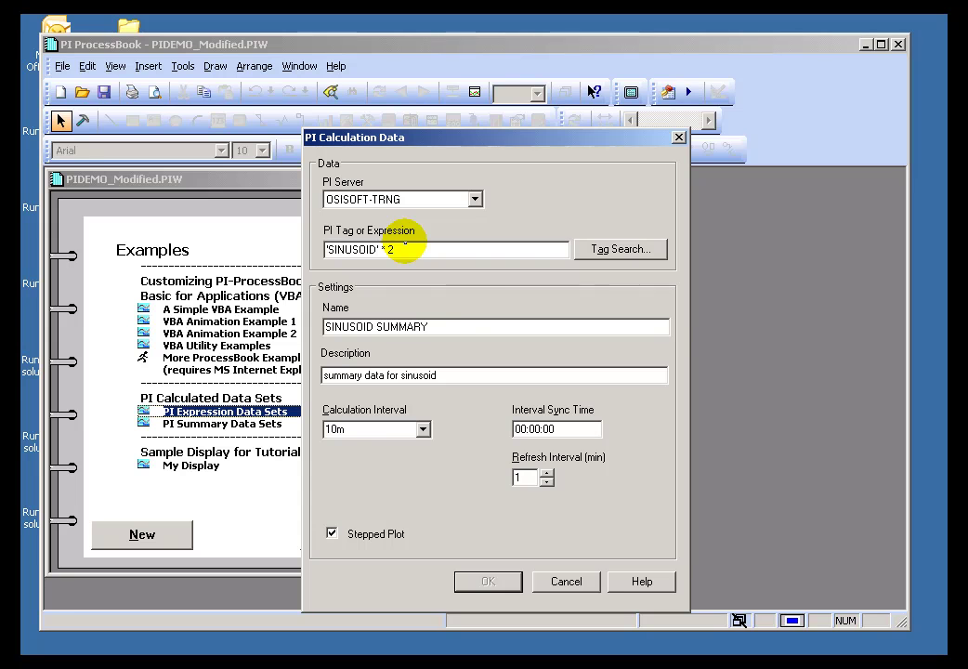
left_click(444, 325)
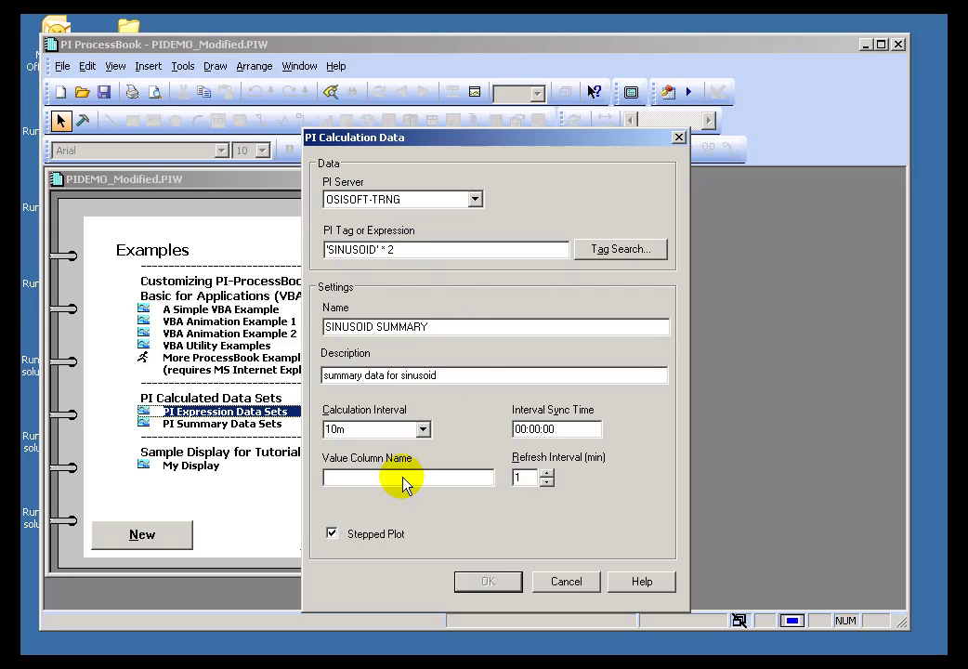
left_click(372, 478)
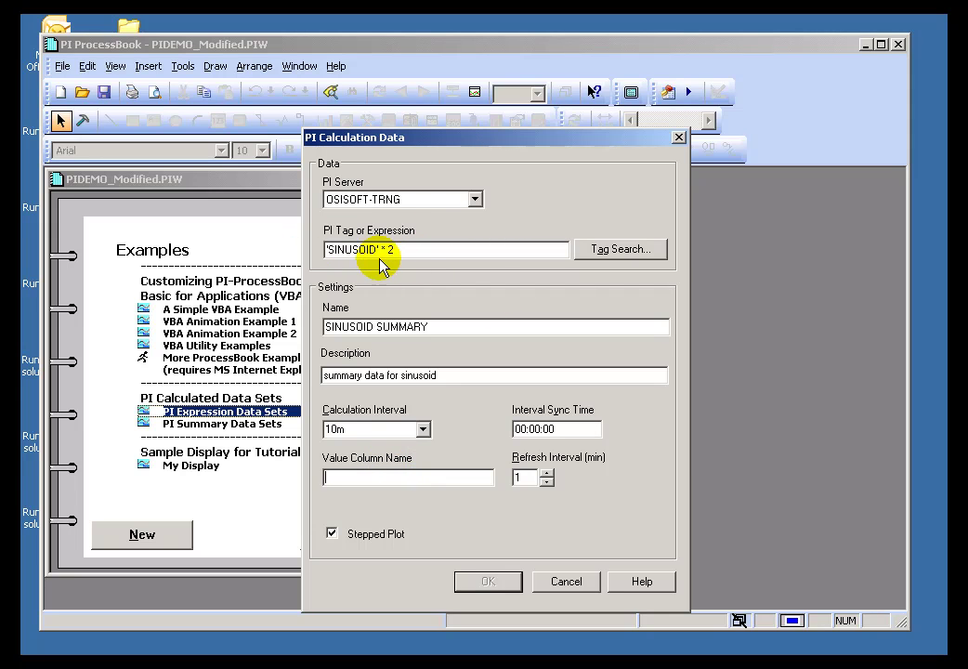
left_click(413, 253)
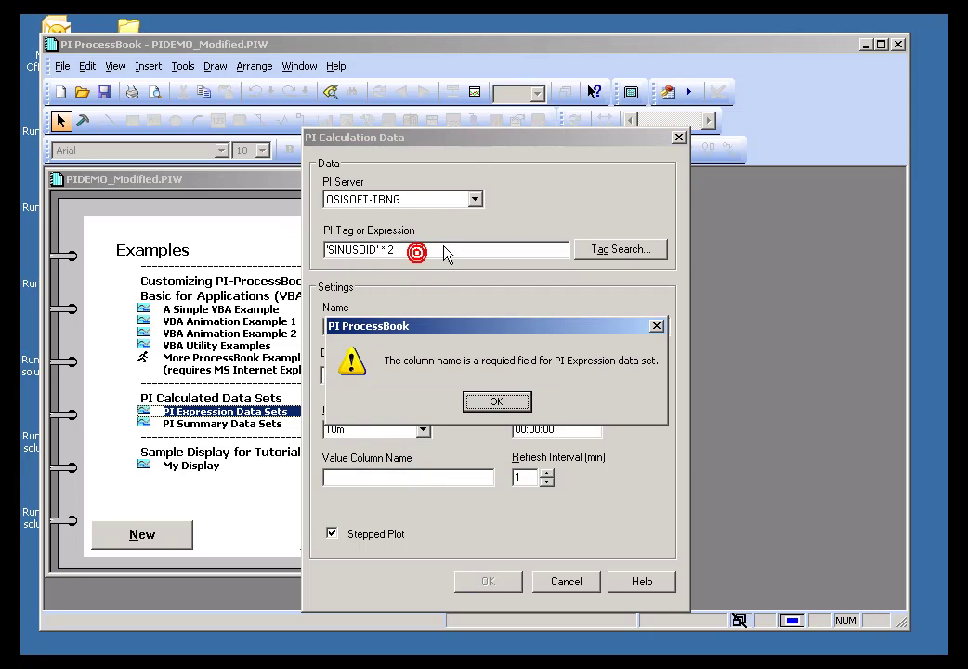
left_click(499, 401)
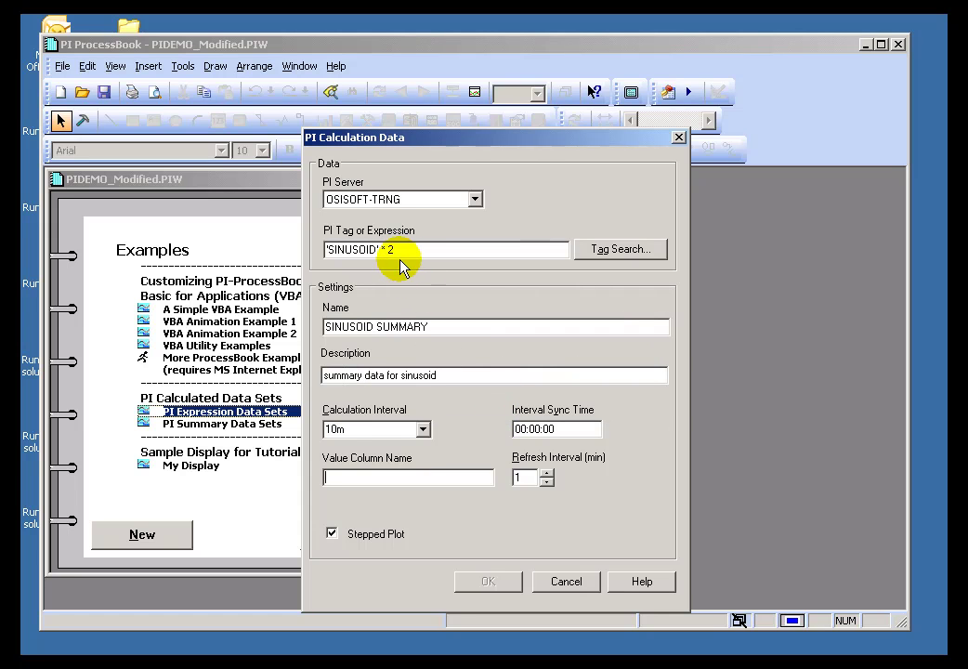
left_click(380, 478)
type("test")
Replace the tag expression with plain sinusoid
left_click(417, 249)
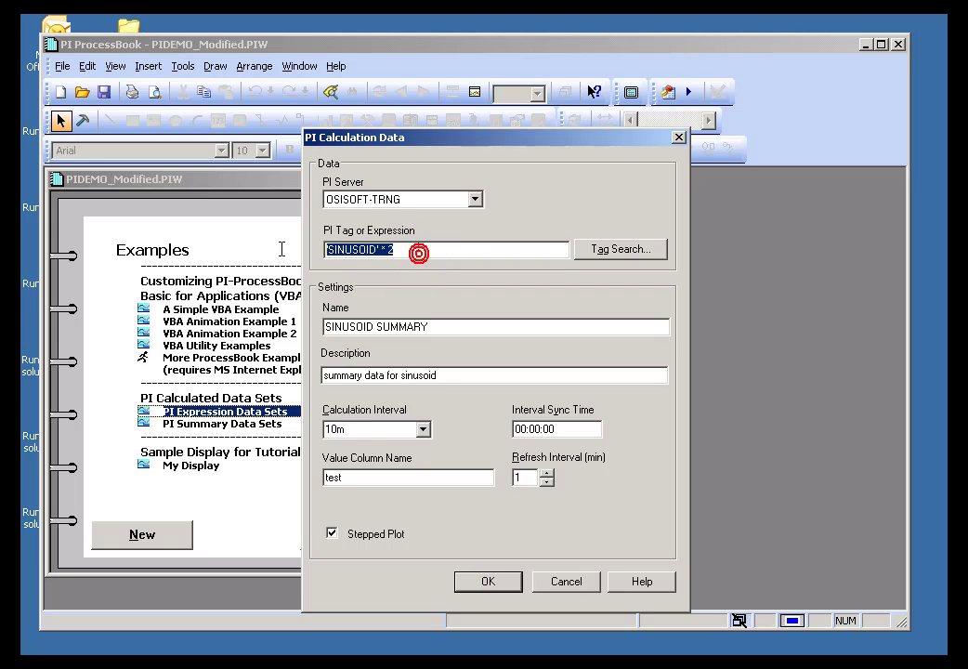
type("sinusoid")
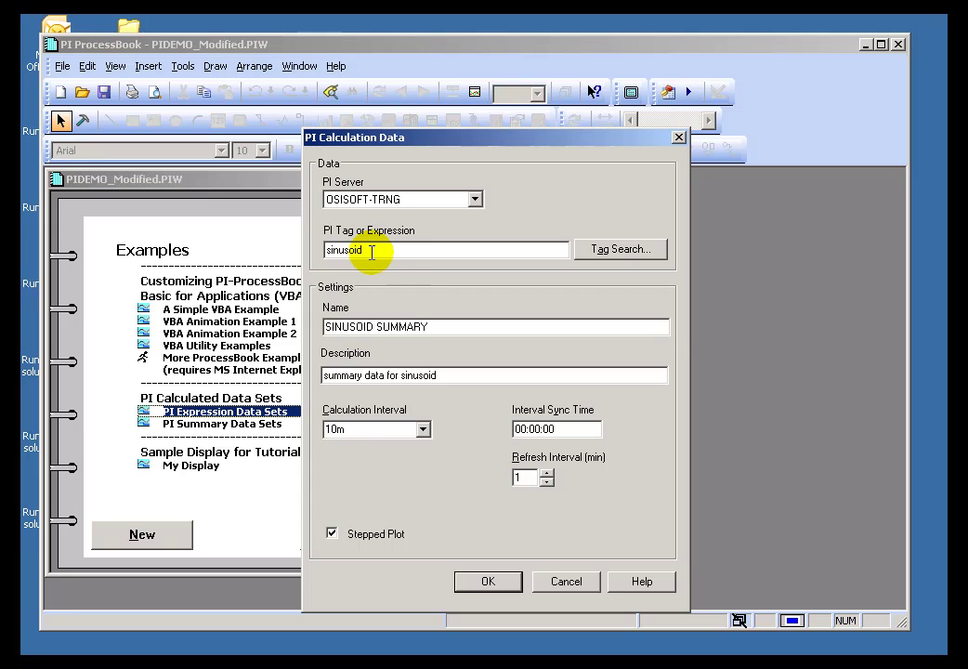
left_click(379, 250)
left_click_drag(392, 253, 297, 255)
left_click(390, 246)
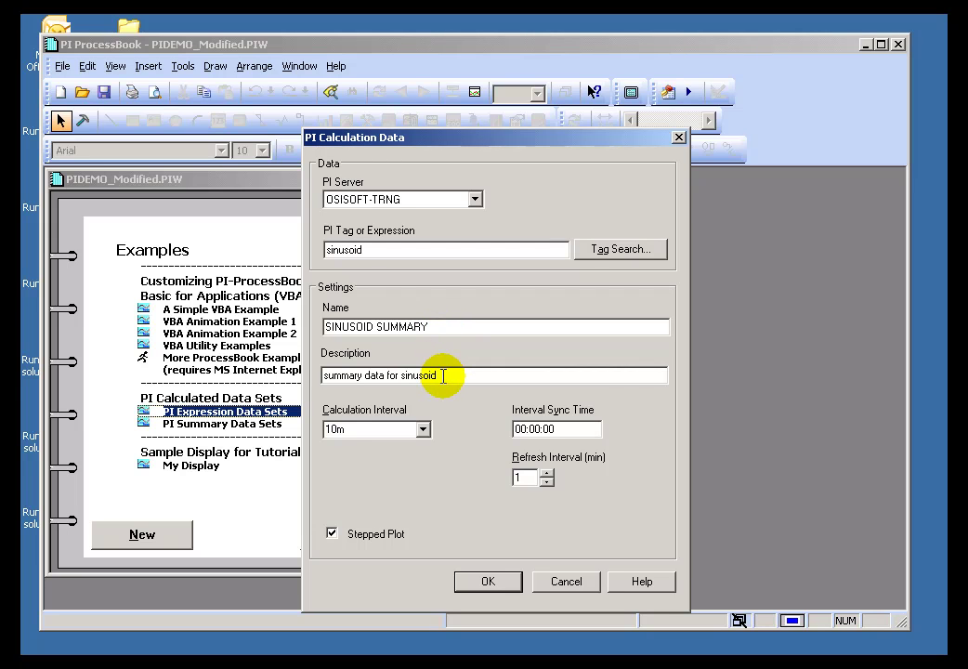
Change the SINUSOID SUMMARY calculation interval from 10m to 1h and accept it
left_click(424, 429)
left_click(403, 430)
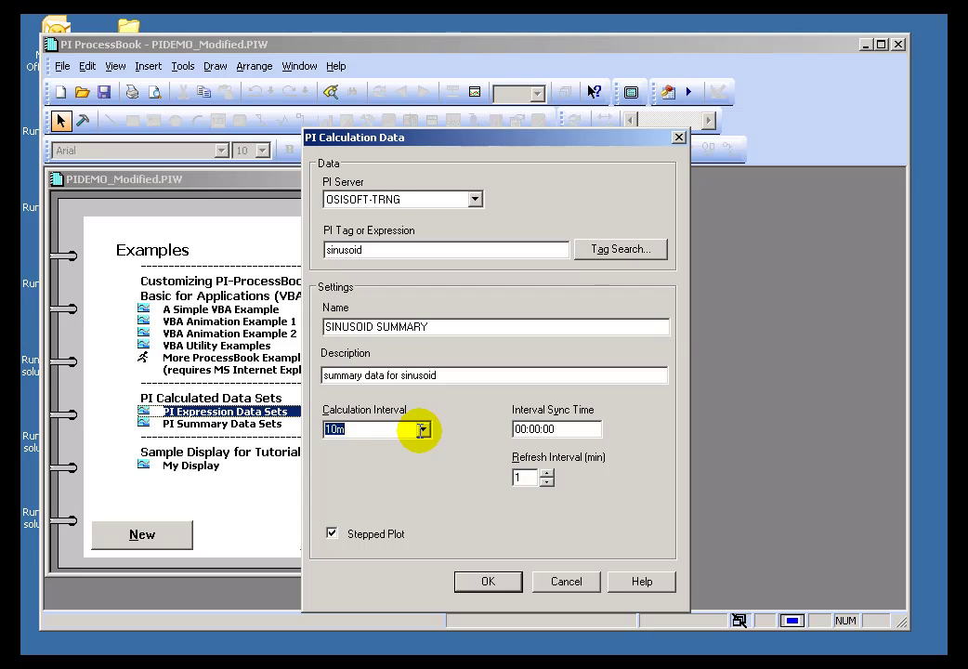
left_click(339, 429)
left_click(372, 250)
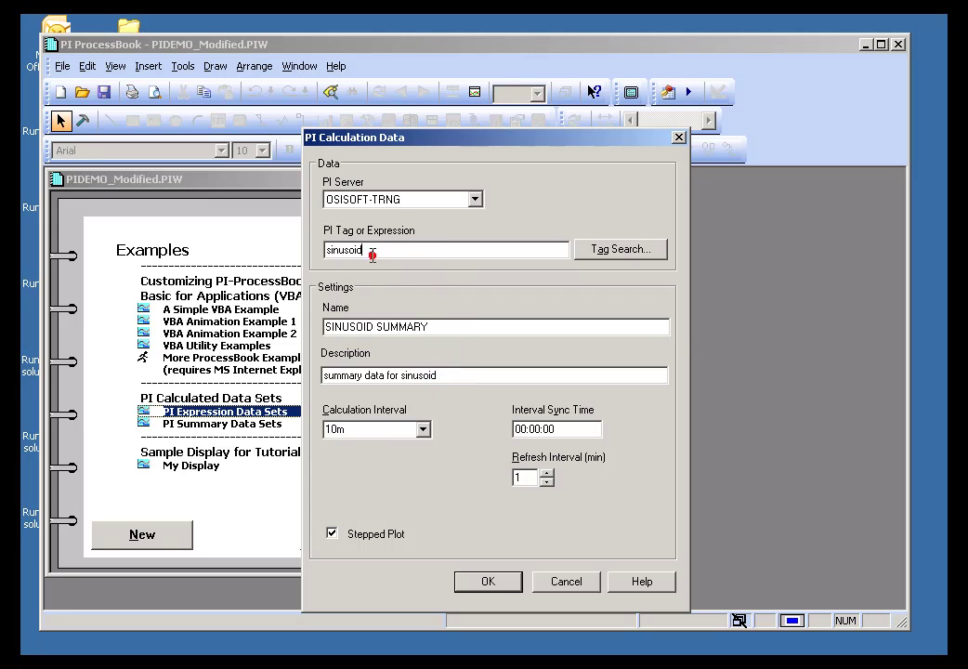
left_click(423, 429)
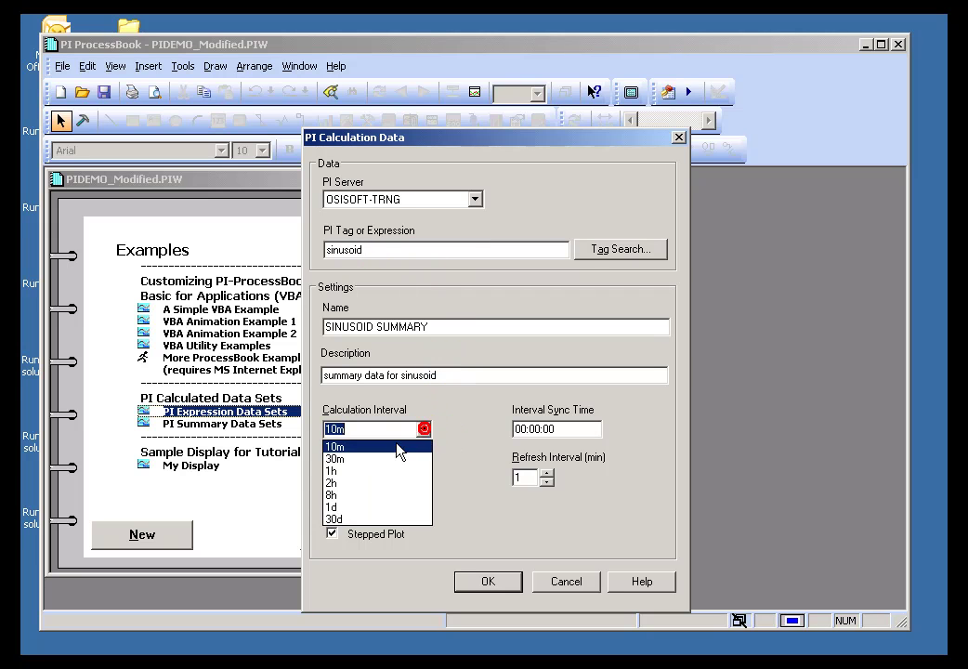
left_click(339, 478)
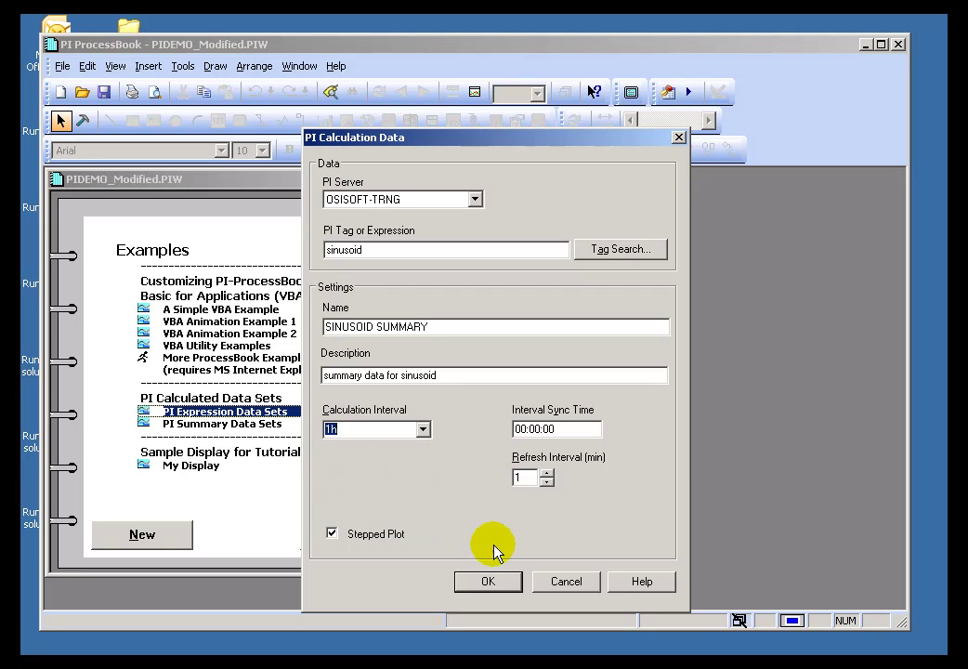
left_click(486, 584)
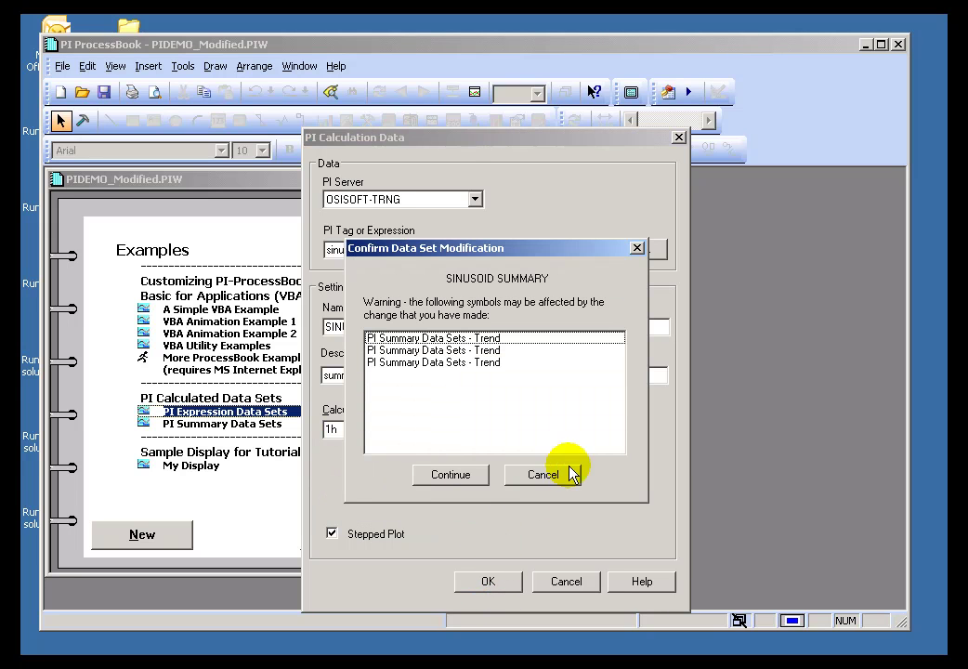
Confirm the modification for the affected trends and close the Data Sets manager
left_click(474, 338)
left_click(460, 361)
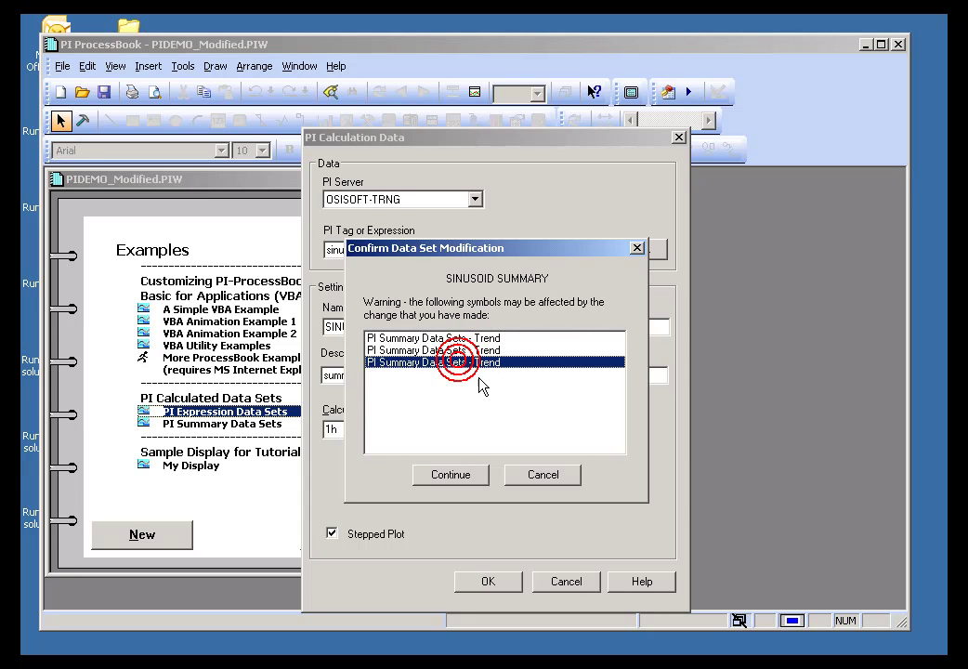
left_click(447, 339)
left_click(450, 476)
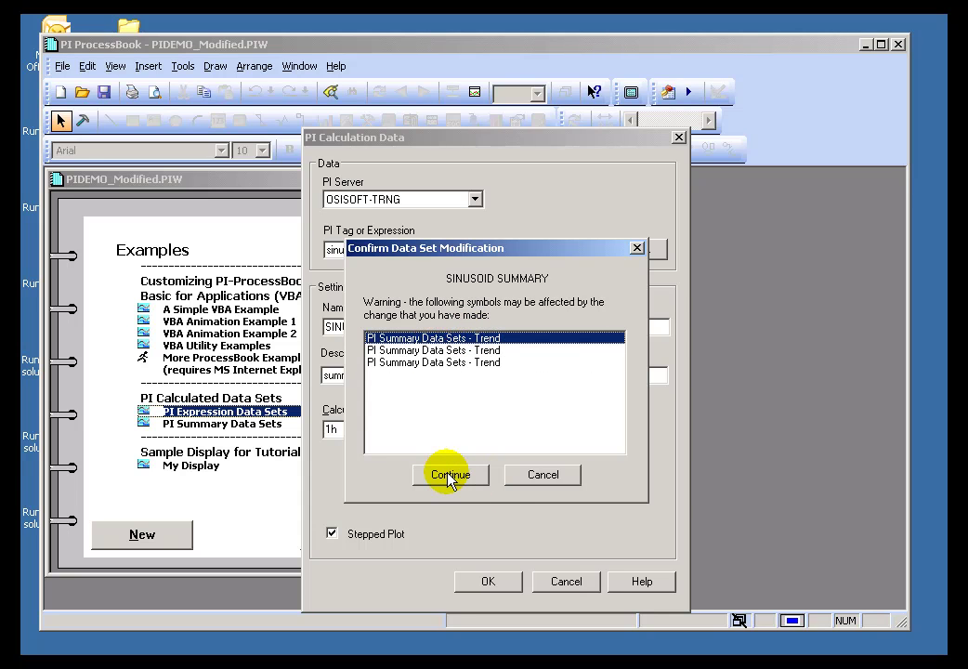
left_click(450, 475)
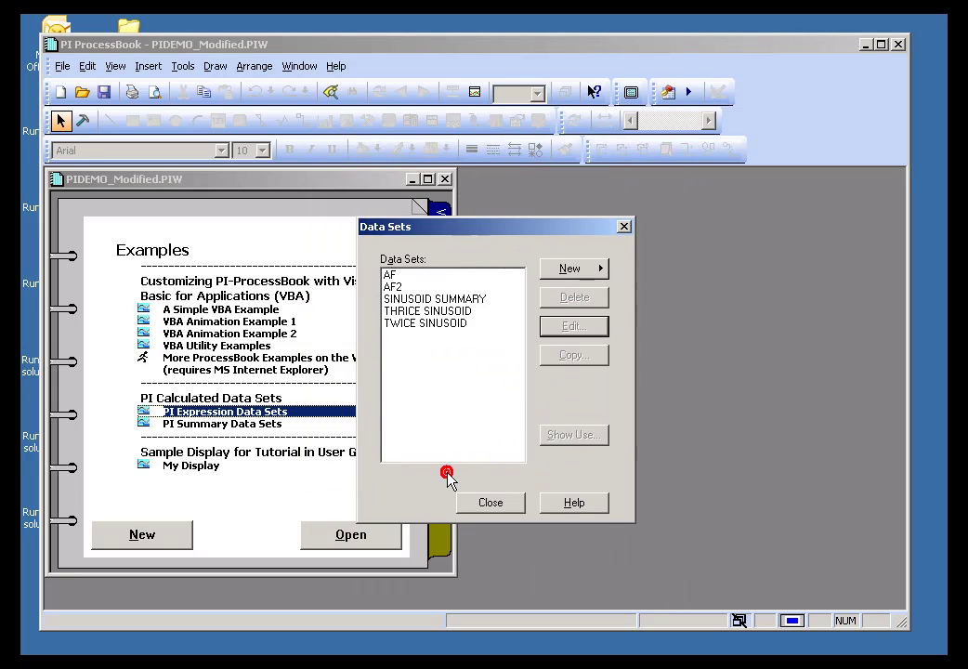
left_click(491, 503)
Open the PI Summary Data Sets display and switch to editing mode
left_click_drag(199, 469, 207, 455)
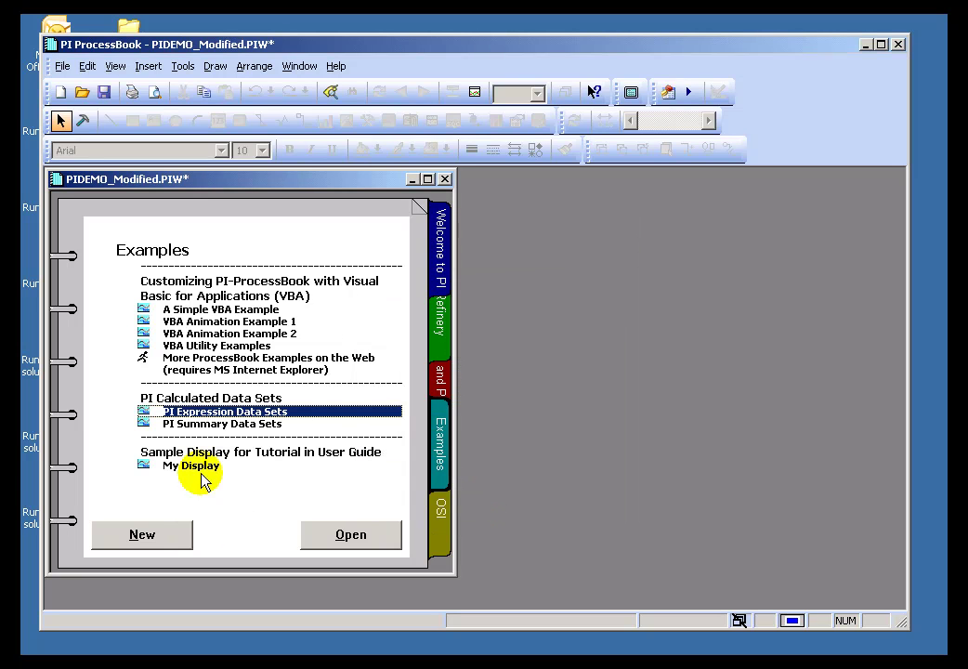
left_click(206, 424)
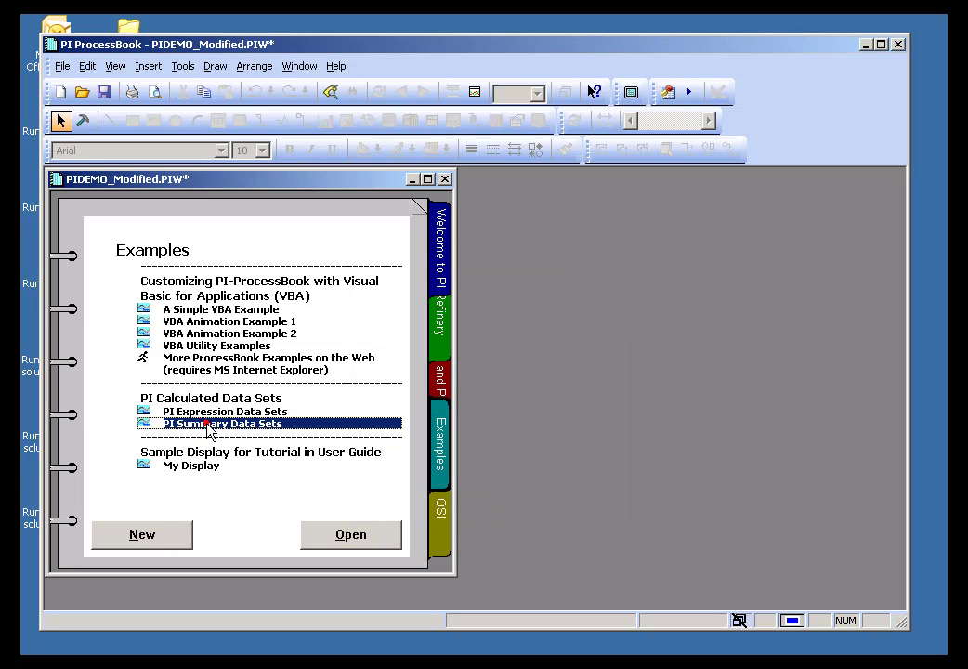
left_click(141, 534)
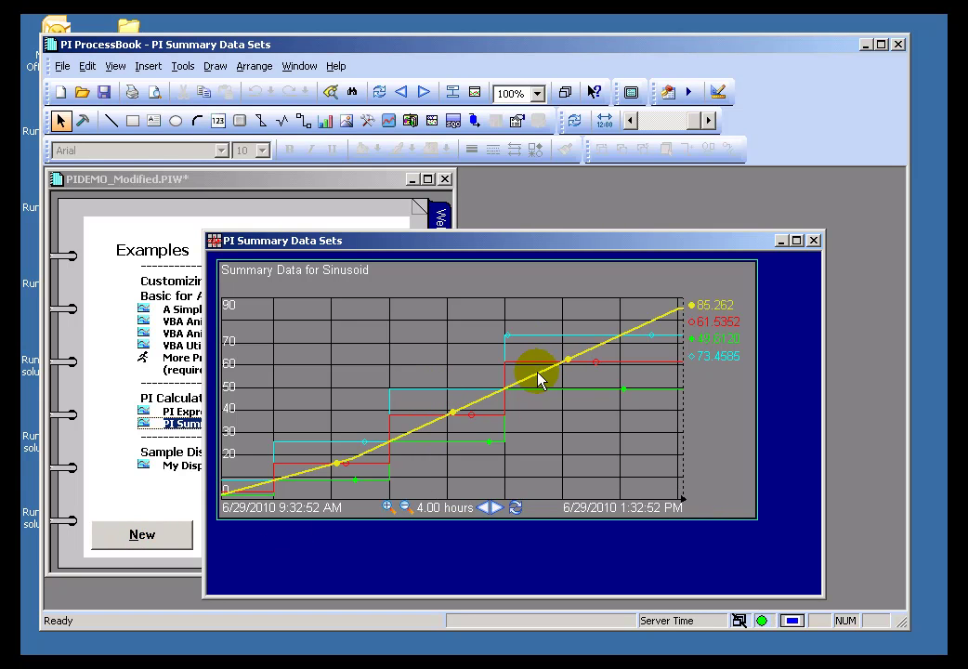
left_click(83, 120)
Close the display and open SINUSOID SUMMARY for editing from Tools > Data Sets
left_click(814, 241)
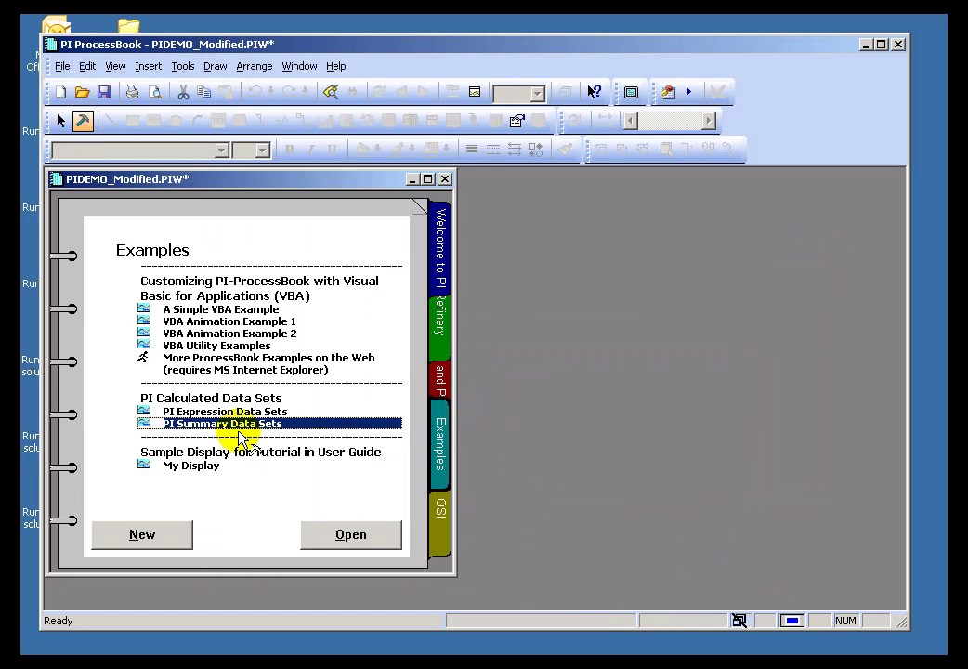
left_click(182, 66)
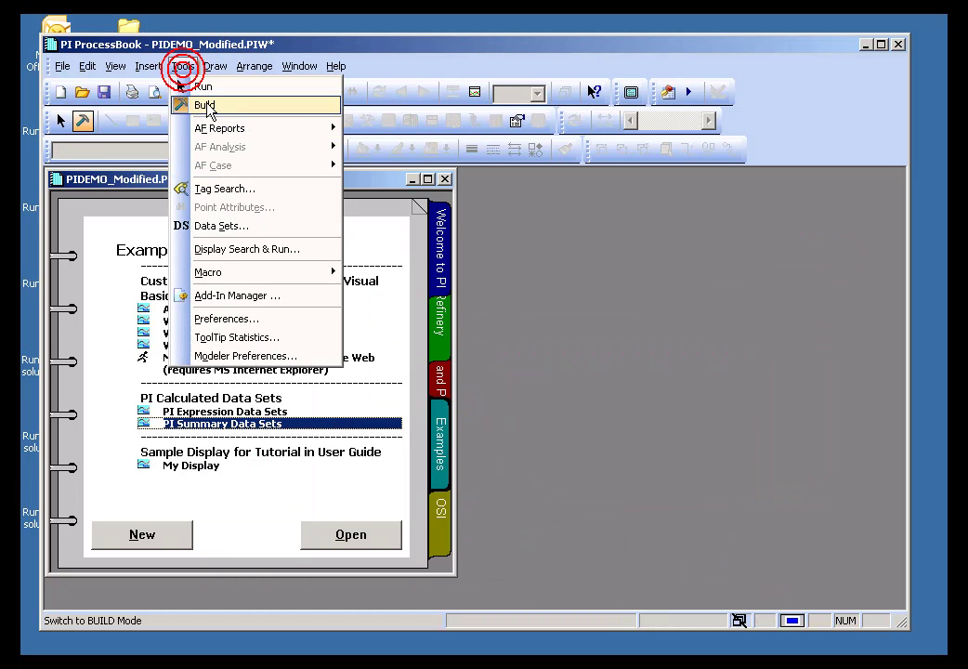
left_click(241, 228)
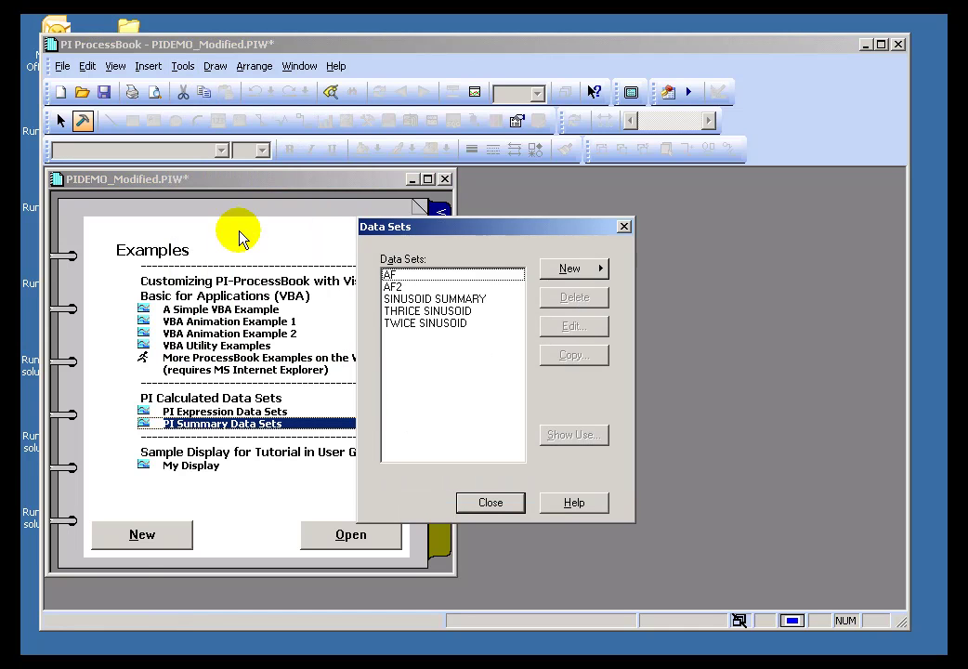
left_click(450, 299)
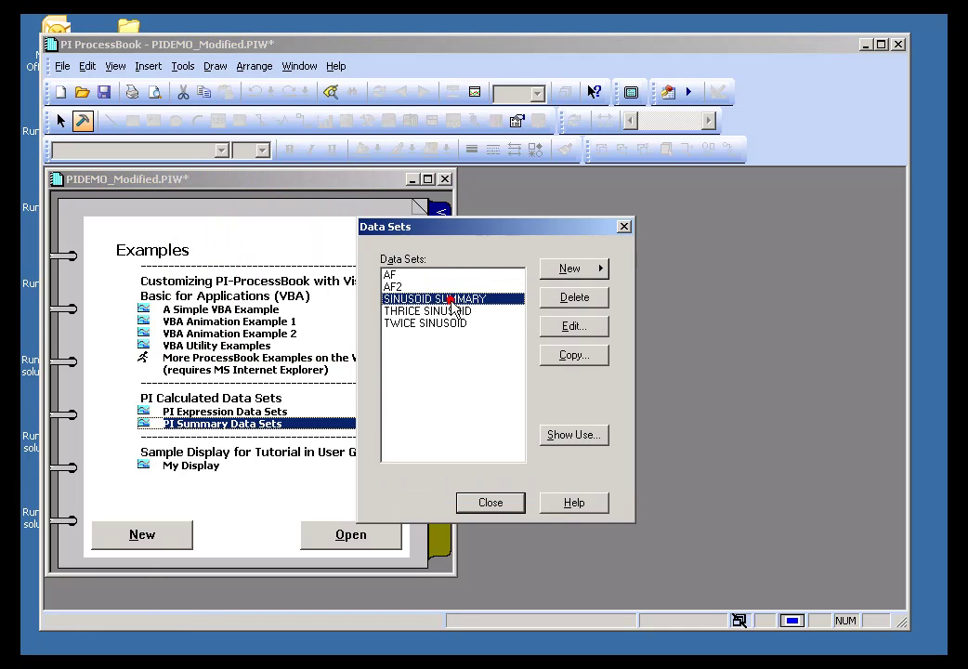
left_click(570, 330)
Set the SINUSOID SUMMARY calculation interval back to 10m and apply it to affected trends
left_click(423, 430)
left_click(336, 447)
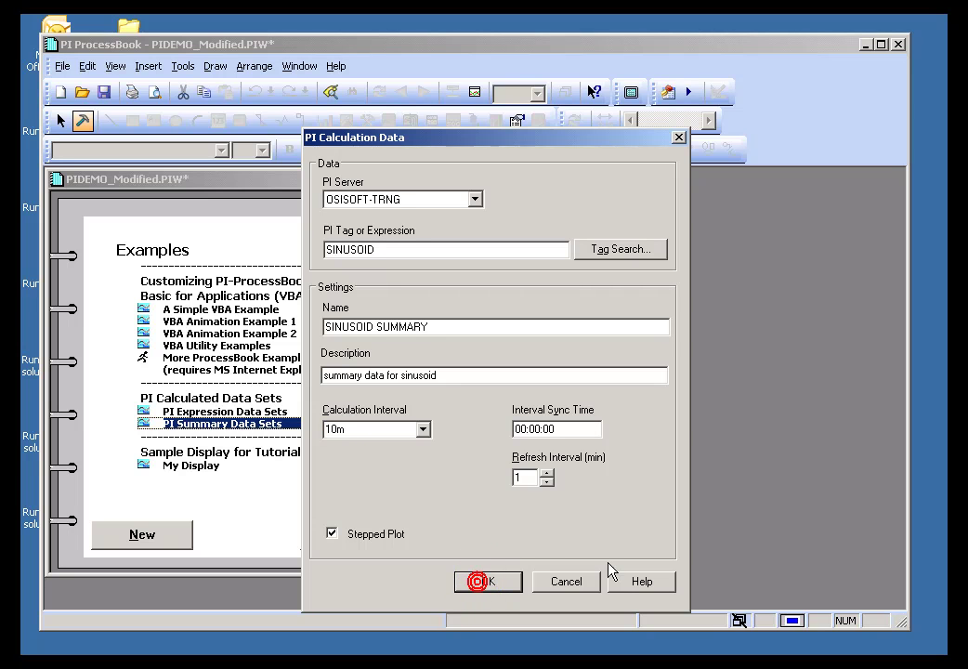
left_click(492, 582)
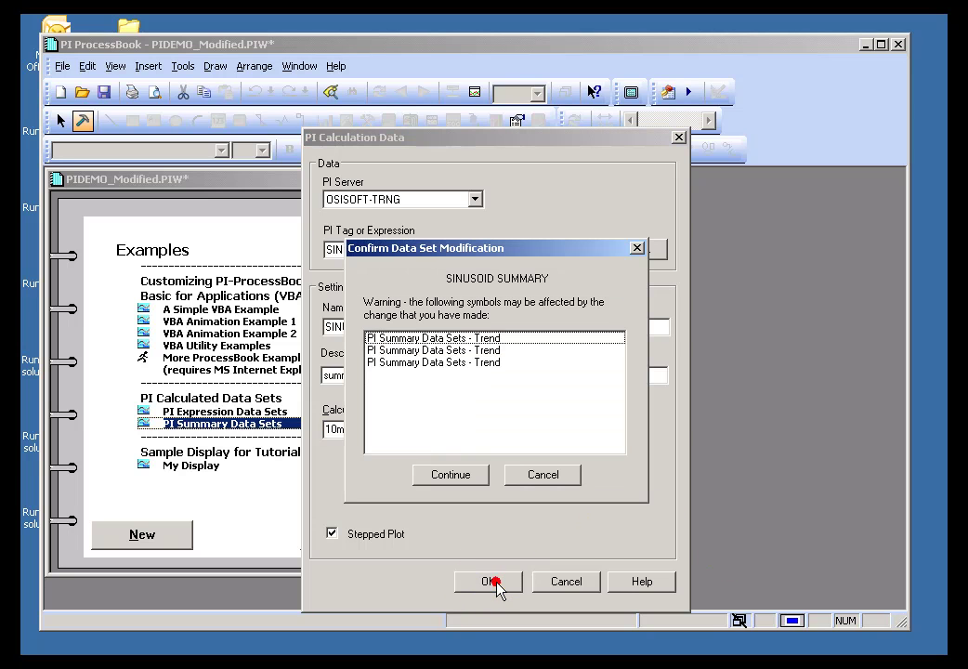
left_click(457, 475)
left_click(500, 506)
Review the PI Summary Data Sets trend, reopening it after a quick Data Sets check
left_click(149, 534)
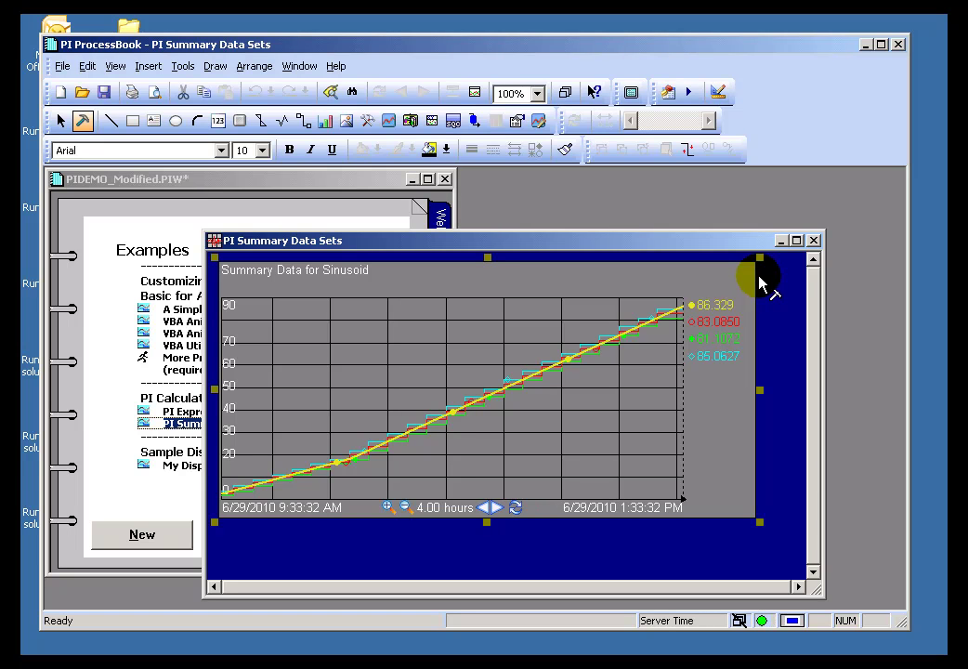
left_click(813, 241)
left_click(182, 66)
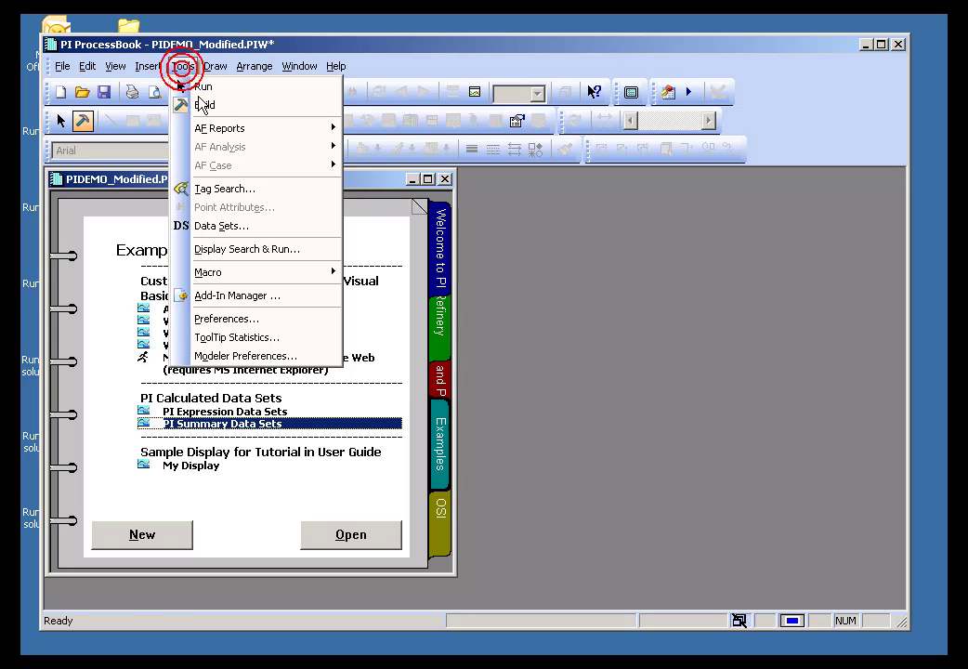
left_click(220, 226)
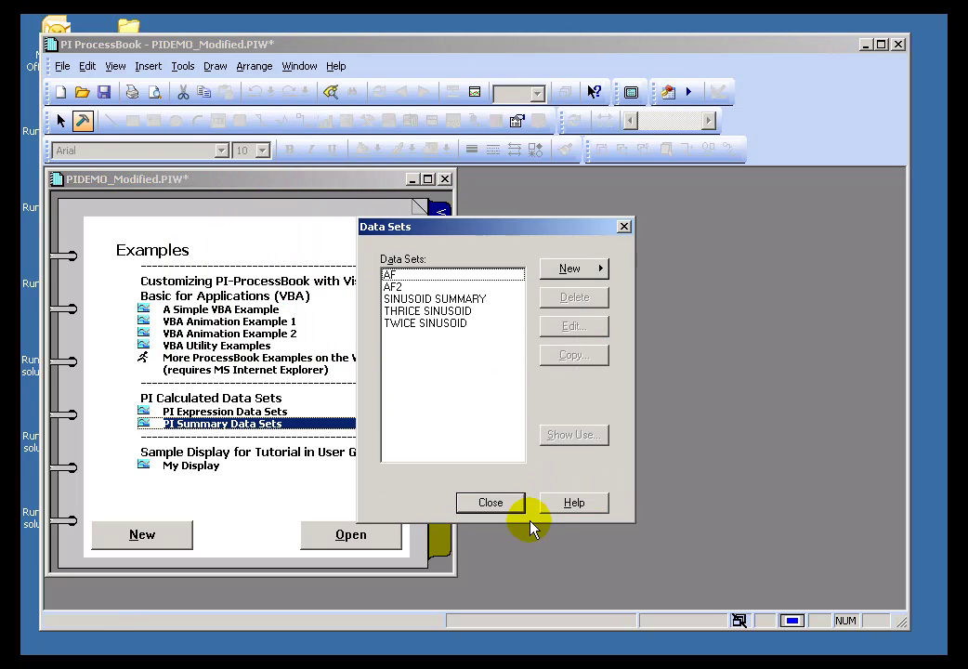
left_click(488, 507)
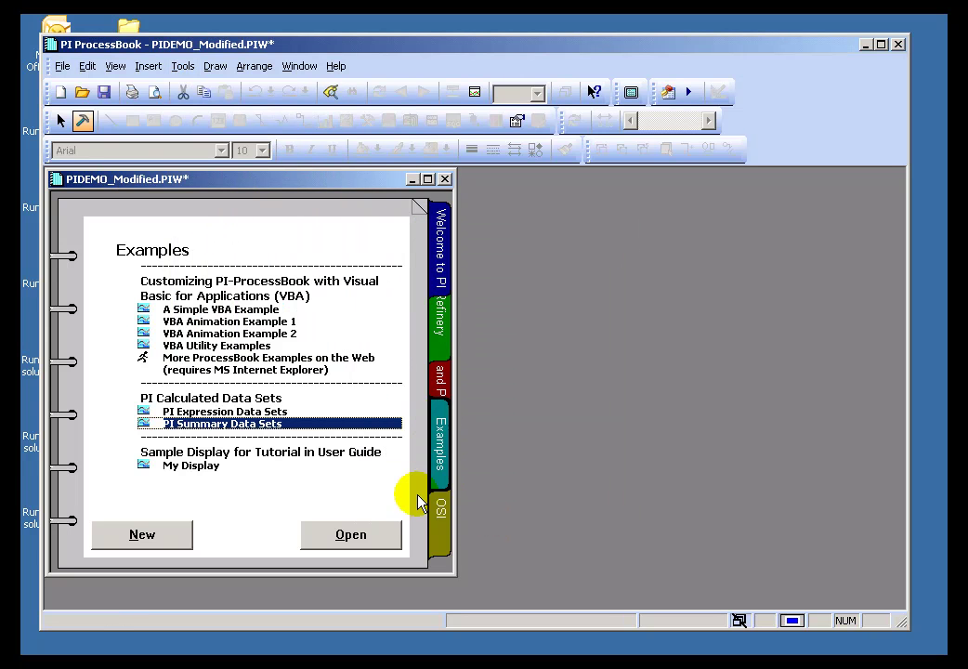
left_click(164, 547)
left_click(392, 264)
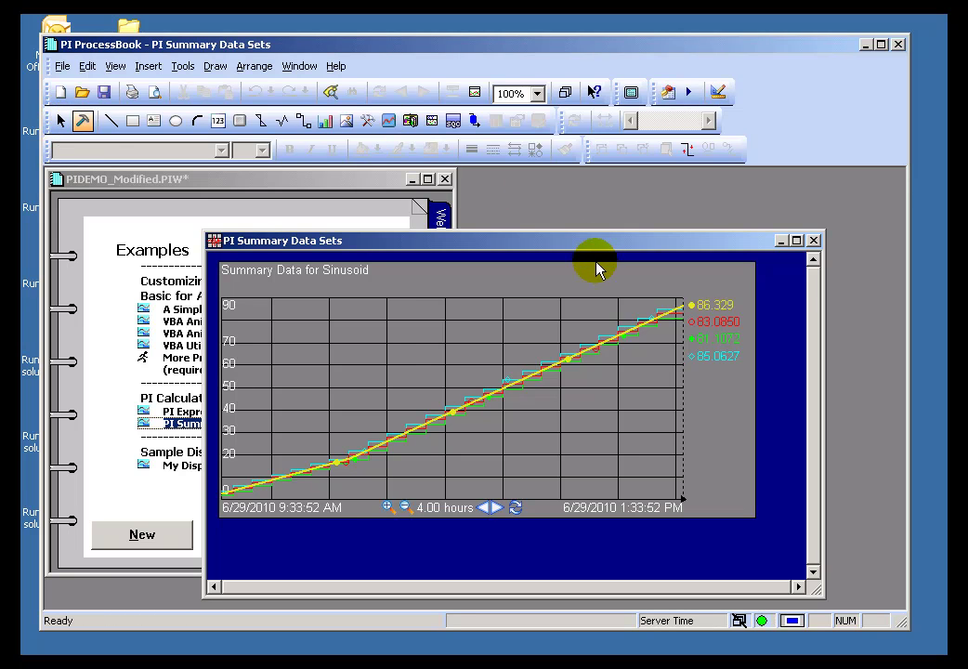
Draw a new trend across the plot and choose PI Calculation as its data source
left_click(389, 121)
mouse_move(243, 256)
left_mouse_down()
mouse_move(623, 488)
mouse_move(742, 530)
left_mouse_up()
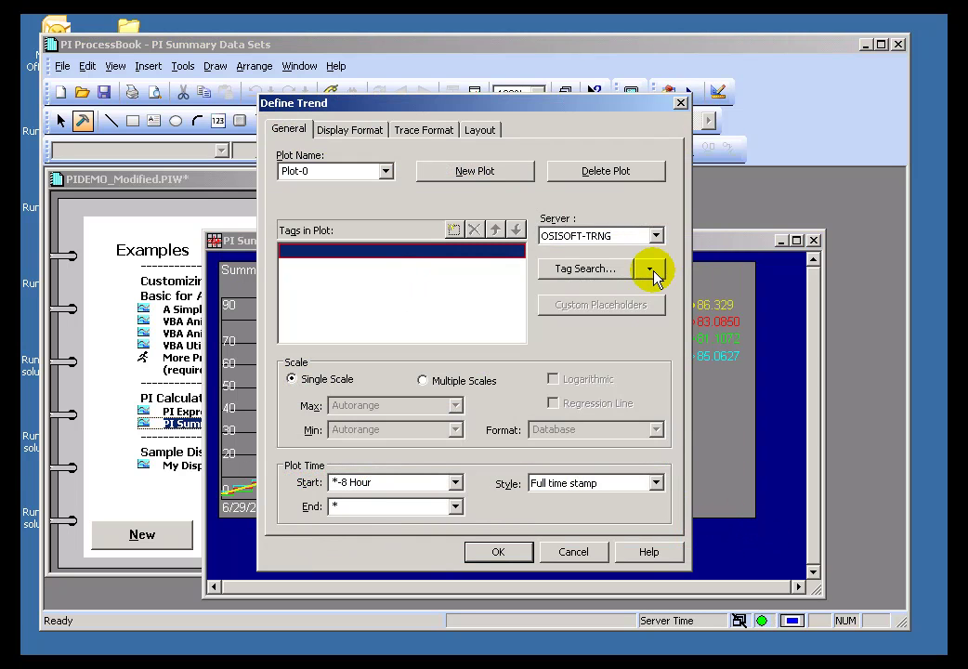
left_click(649, 268)
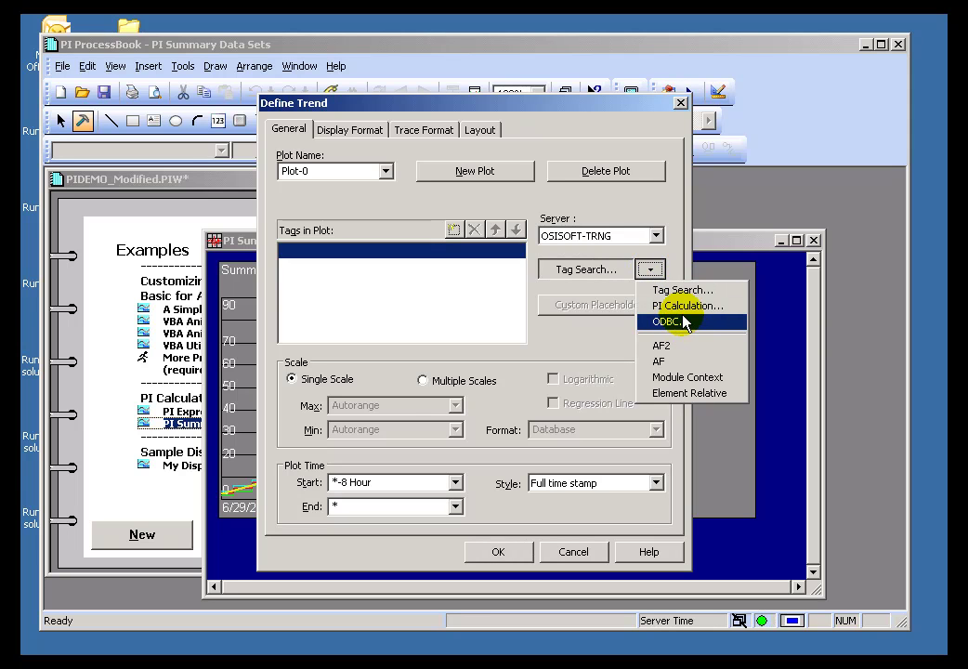
left_click(684, 307)
Add a blank NEW DATA SET in the PI Calculation Data editor
left_click(256, 240)
left_click(290, 235)
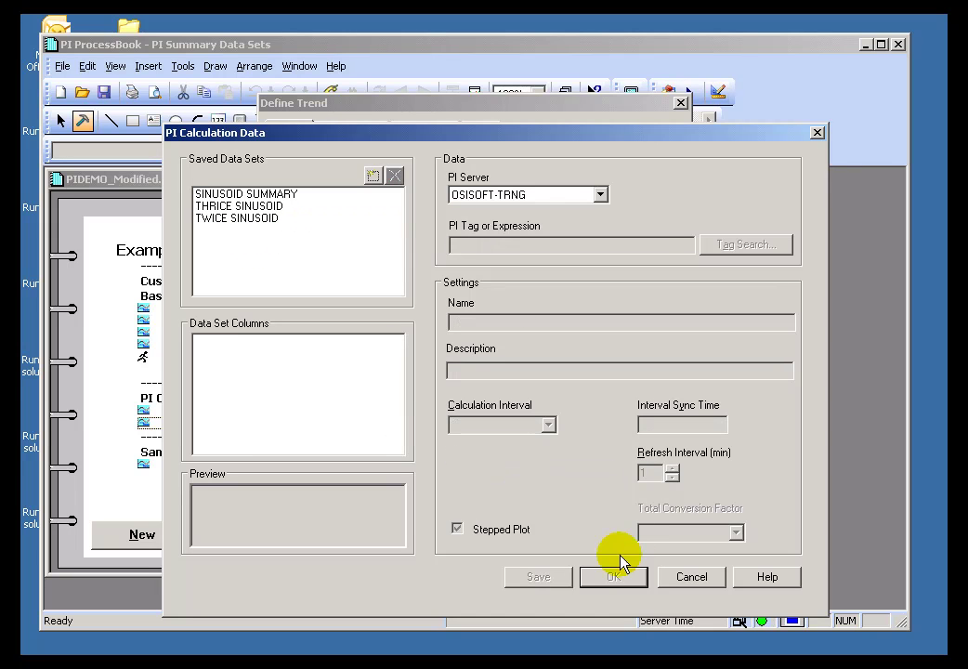
left_click(373, 176)
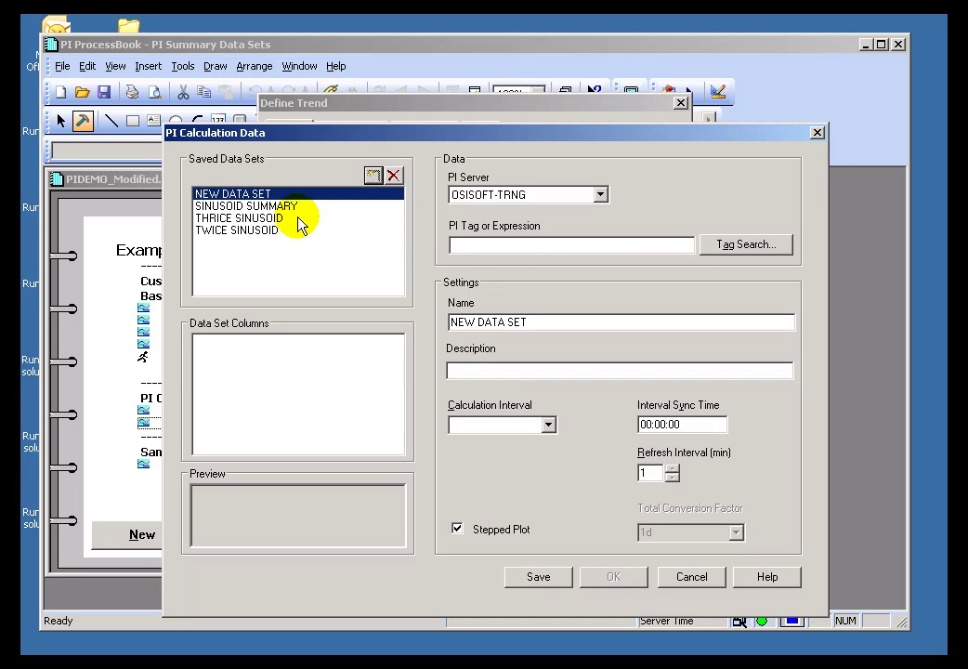
left_click(517, 245)
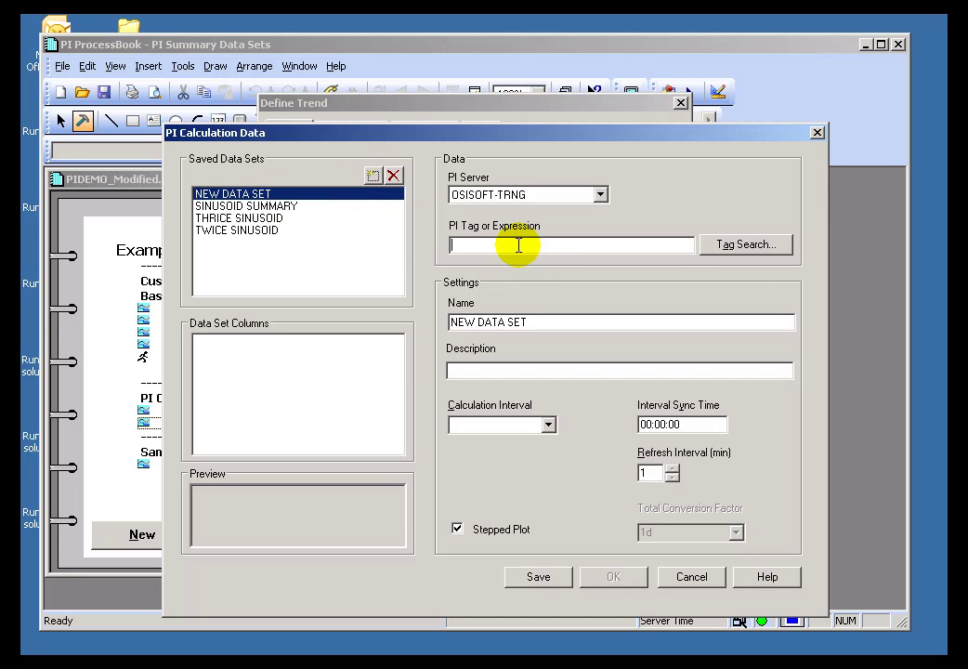